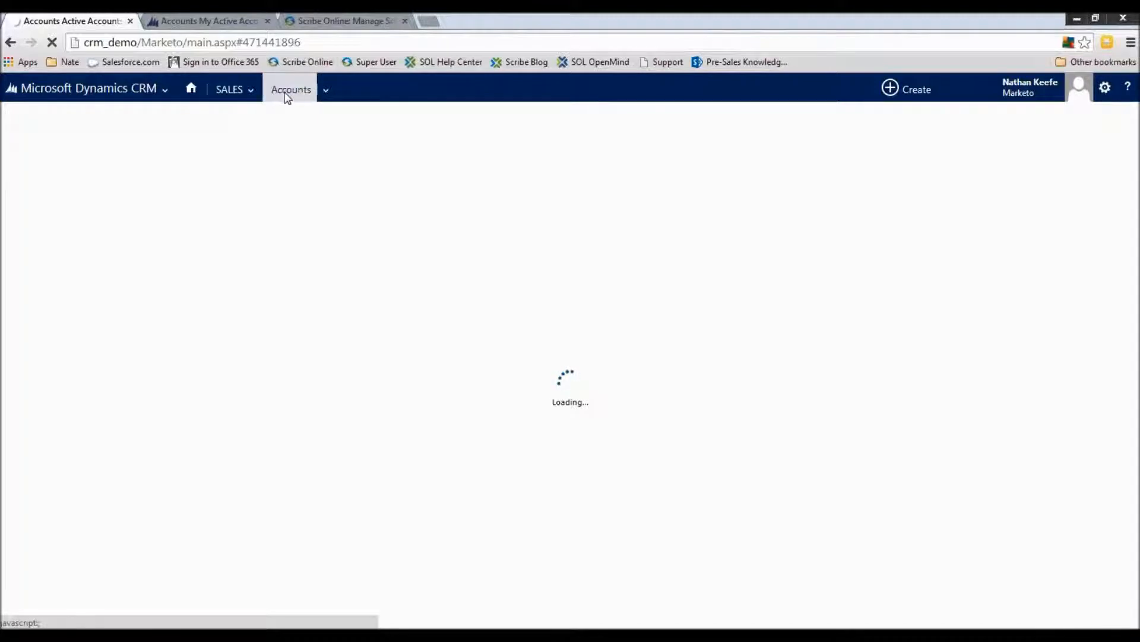
Review the Allen Industries account in the Marketo CRM and the Boston Red Sox account with its orders and invoices in the GP2013 CRM
{"action": "left_click", "coordinate": [81, 236]}
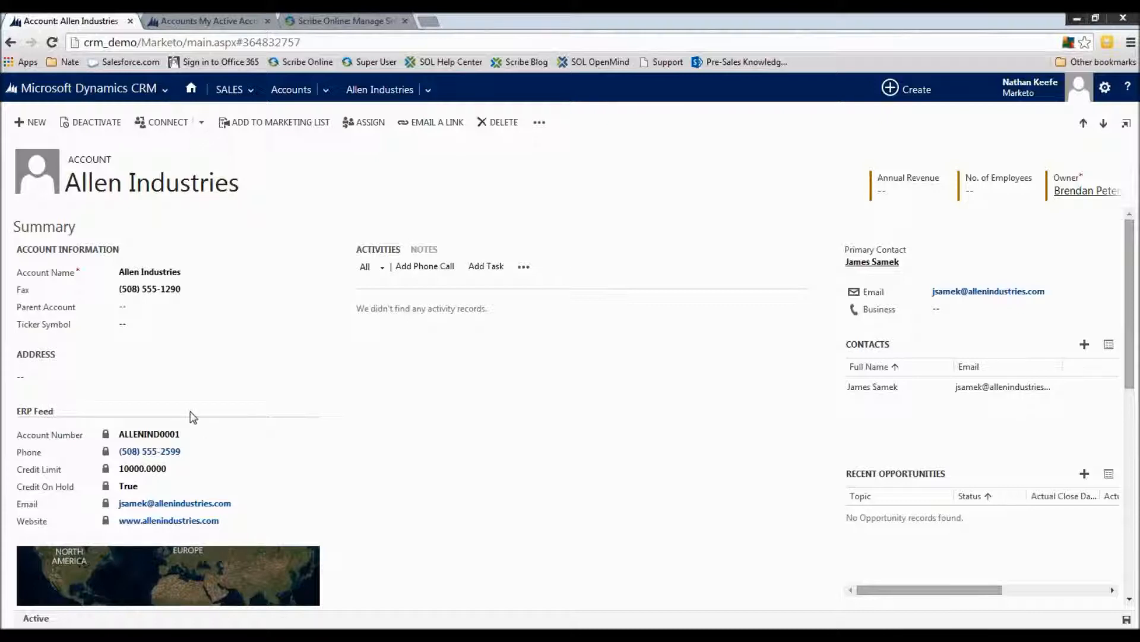
{"action": "left_click", "coordinate": [212, 15]}
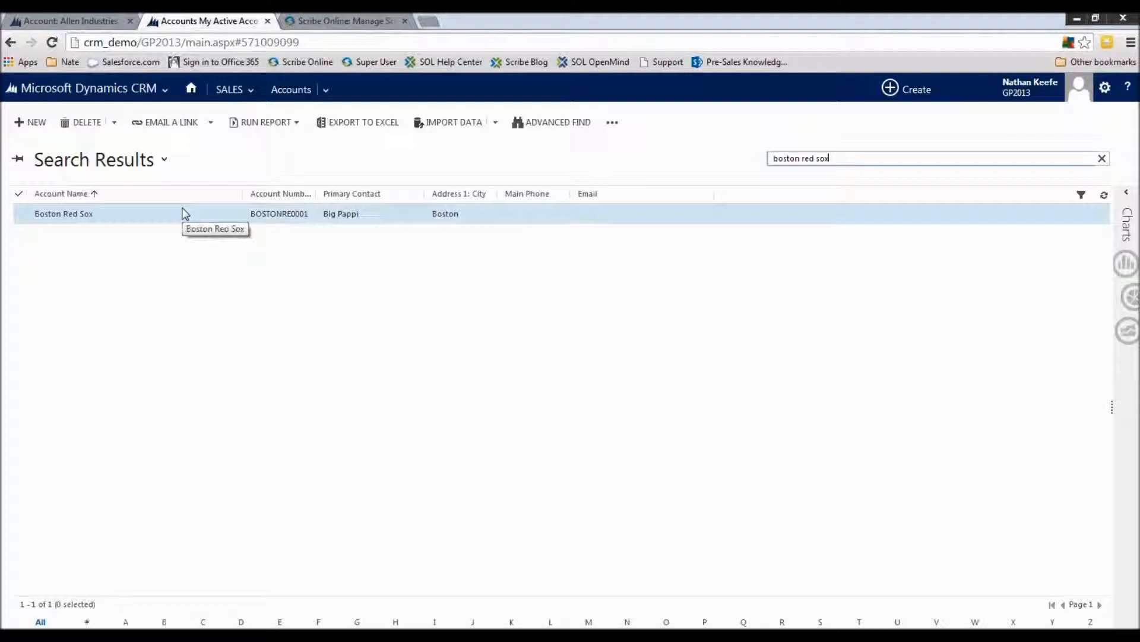
{"action": "left_click", "coordinate": [87, 215]}
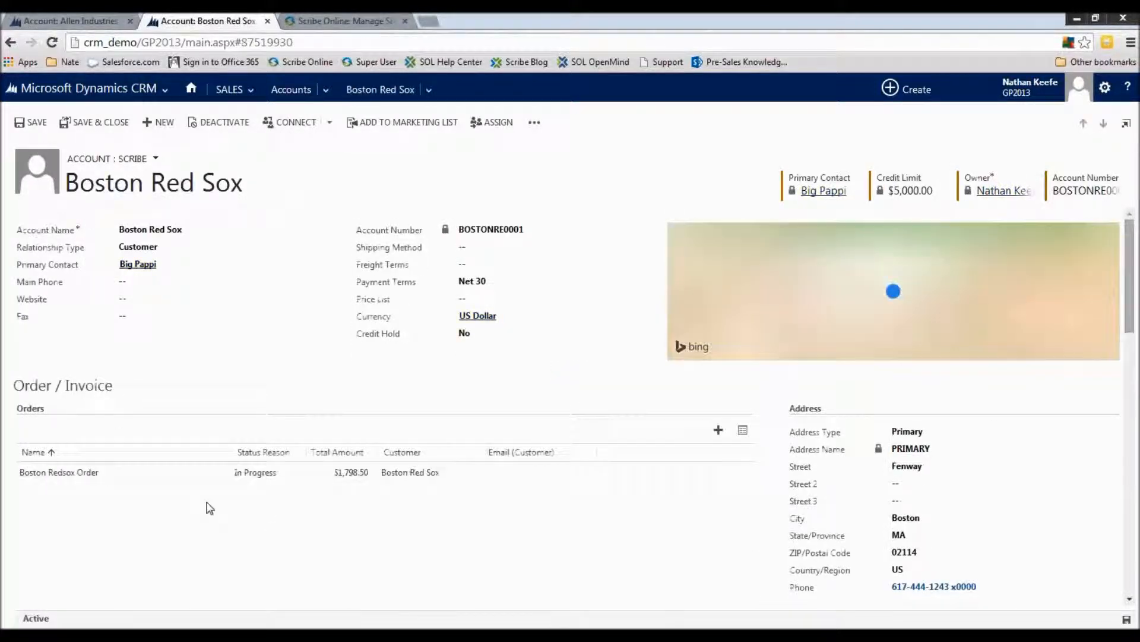
{"action": "scroll", "coordinate": [237, 499], "scroll_direction": "down", "scroll_amount": 3}
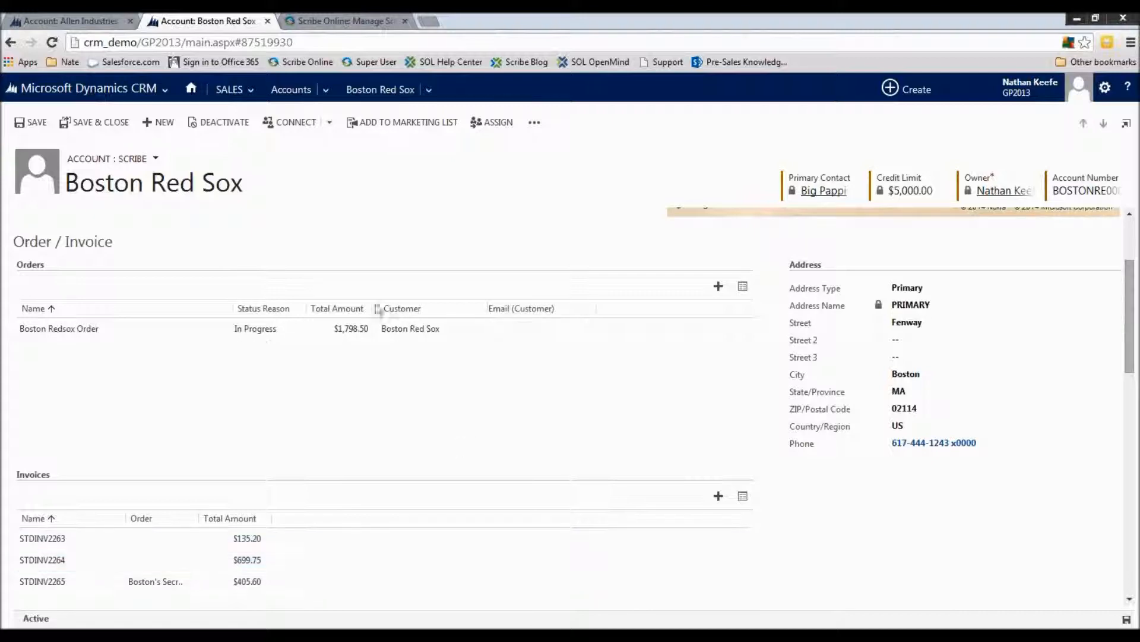
{"action": "scroll", "coordinate": [369, 386], "scroll_direction": "up", "scroll_amount": 3}
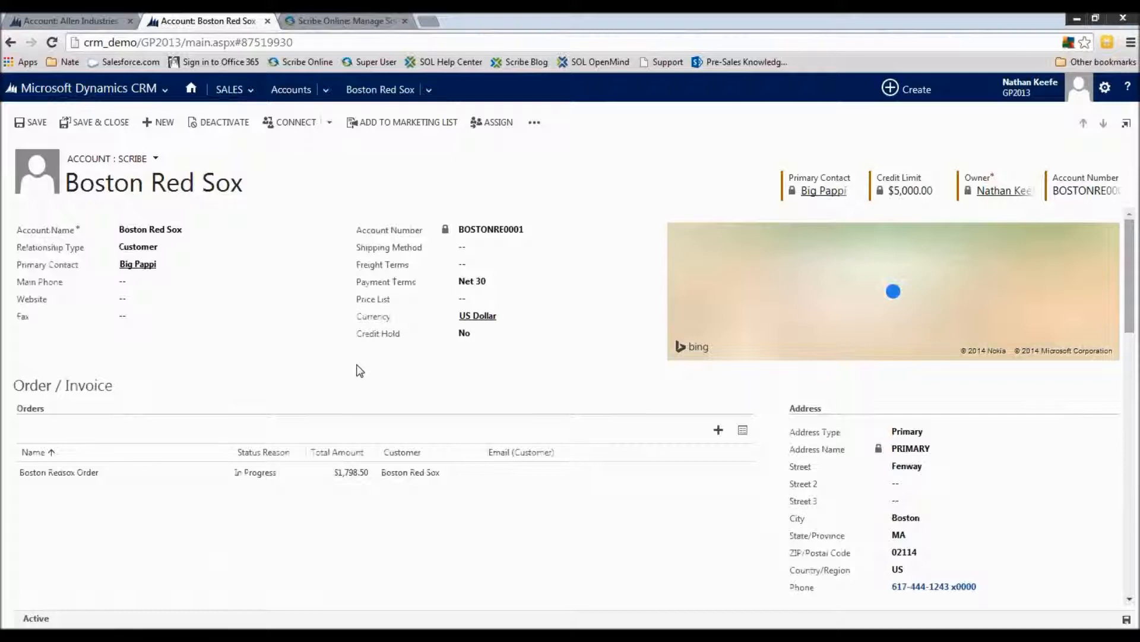
Switch to Scribe Online and look through the organization's users, solutions and connections
{"action": "left_click", "coordinate": [320, 17]}
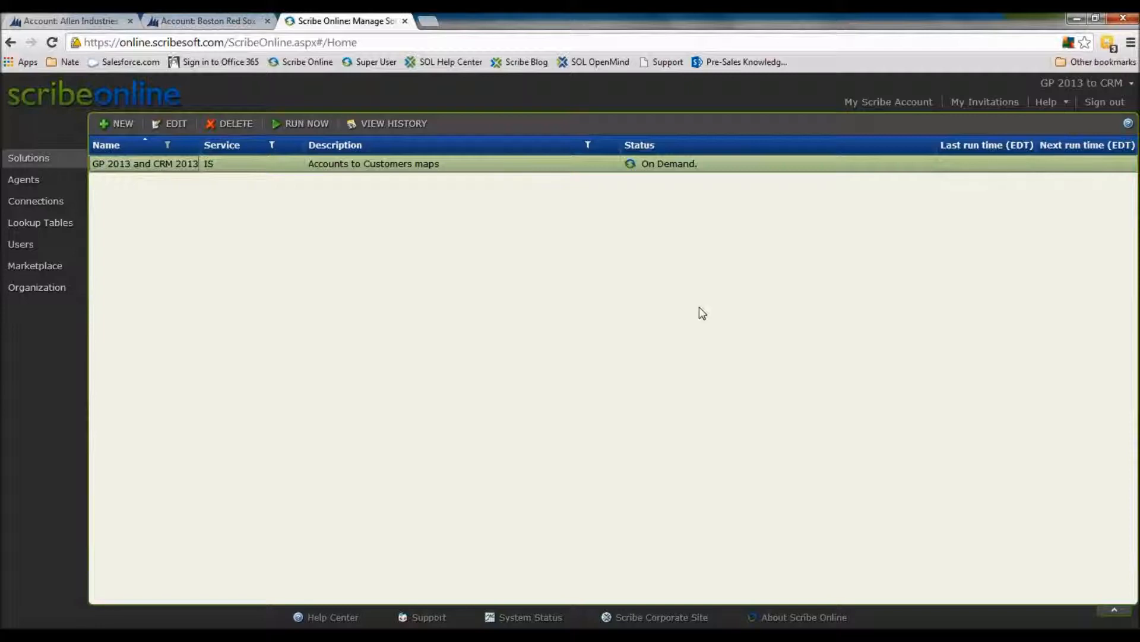
{"action": "left_click", "coordinate": [44, 244]}
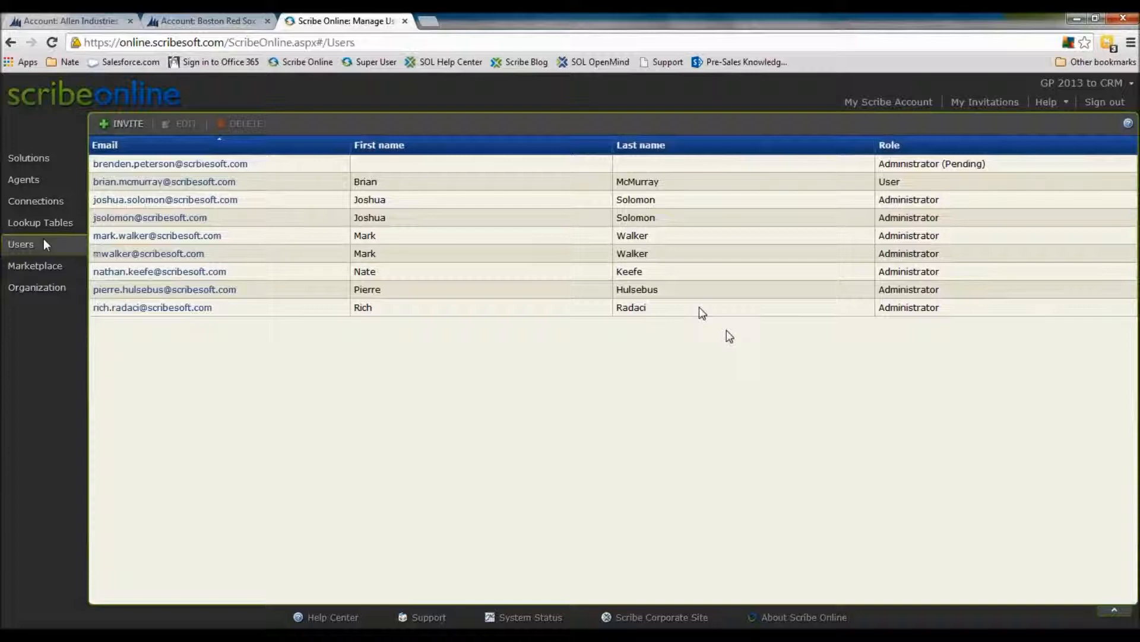
{"action": "left_click", "coordinate": [408, 205]}
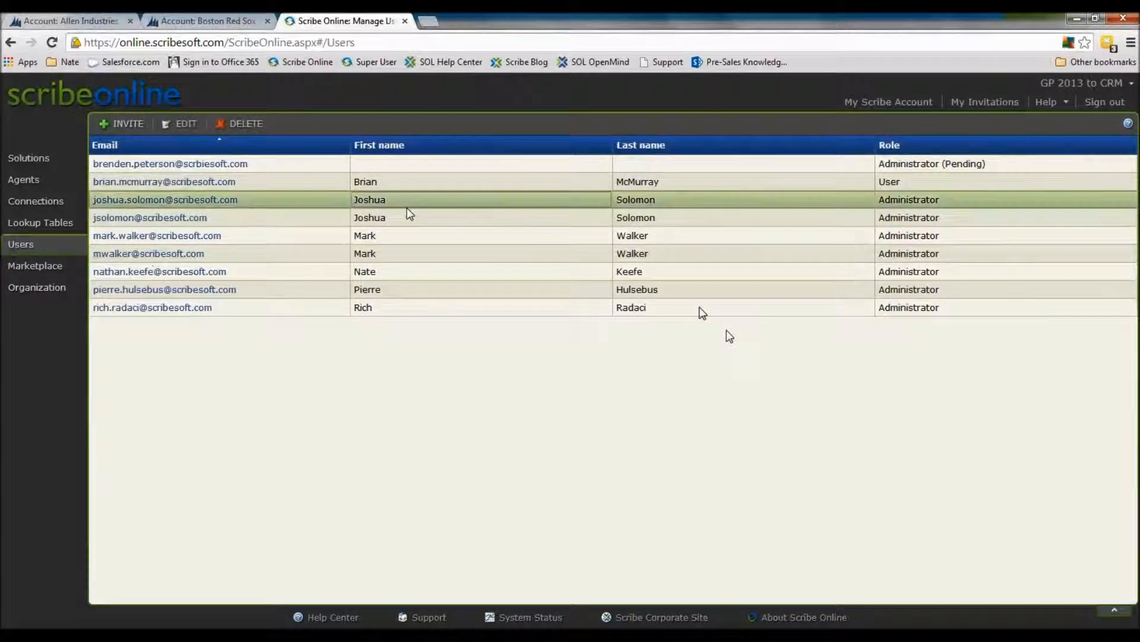
{"action": "left_click", "coordinate": [54, 158]}
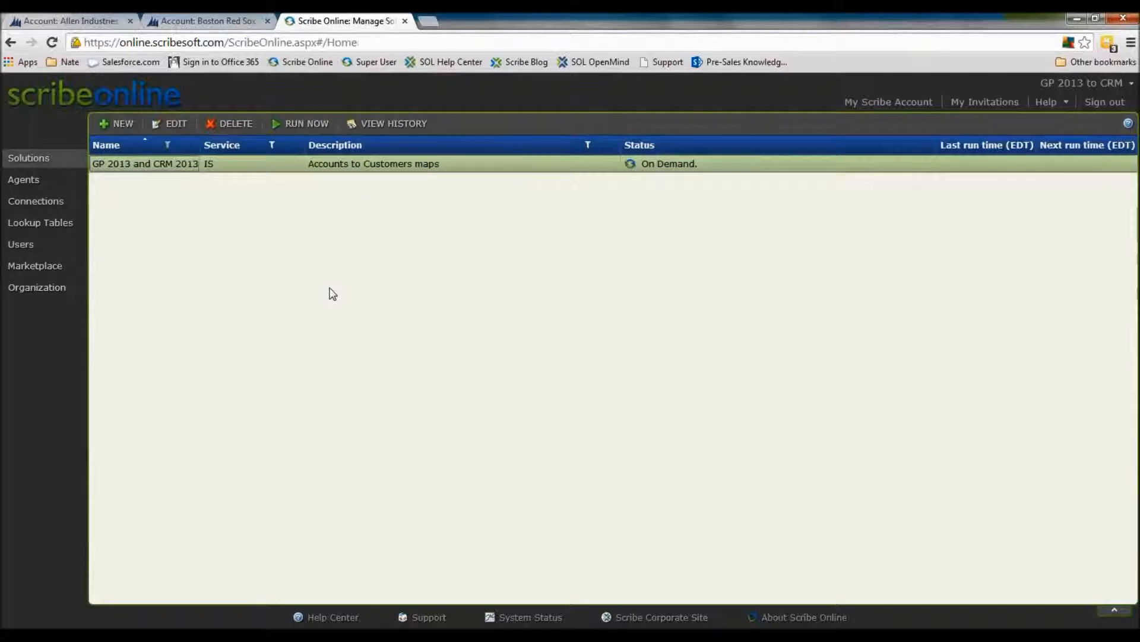
{"action": "left_click", "coordinate": [49, 203]}
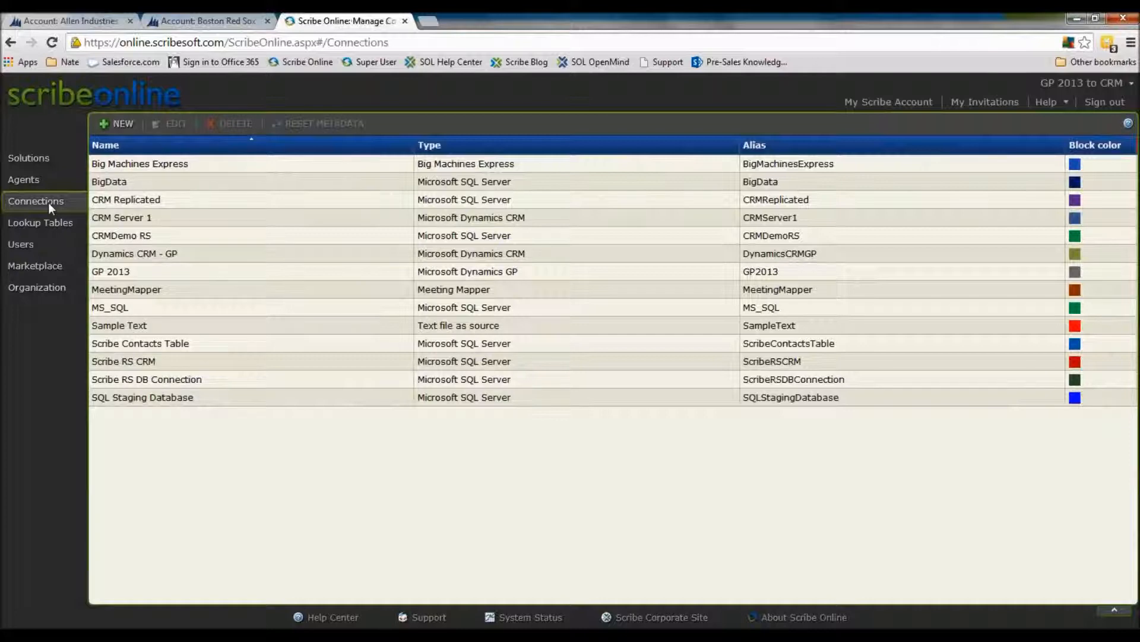
Browse the Scribe certified connectors offered in the Marketplace
{"action": "left_click", "coordinate": [63, 266]}
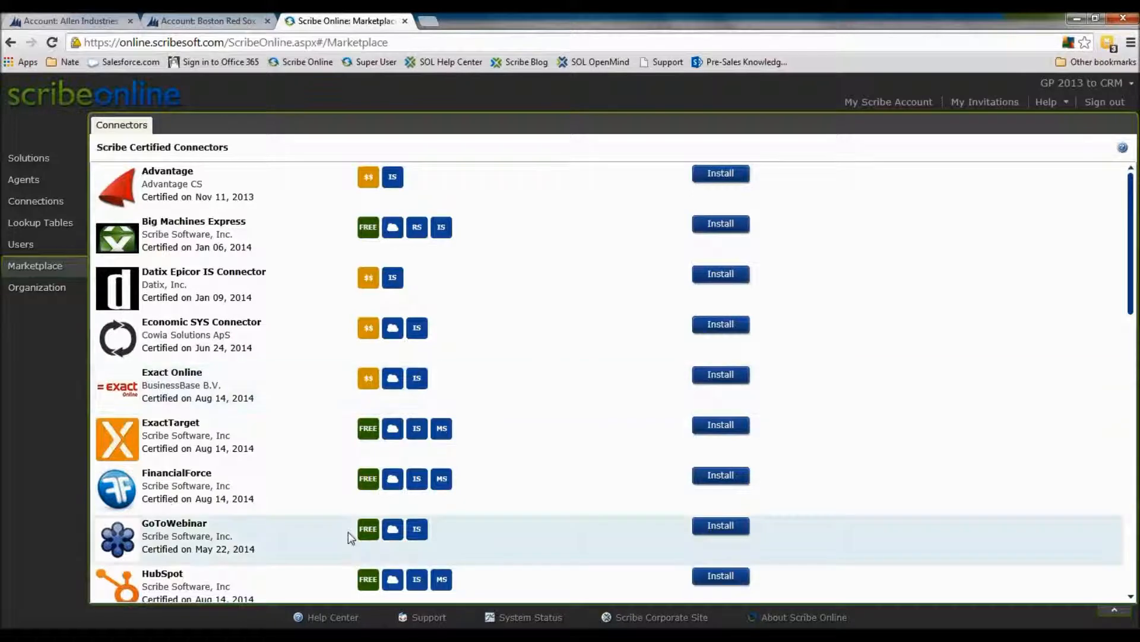
{"action": "mouse_move", "coordinate": [295, 437]}
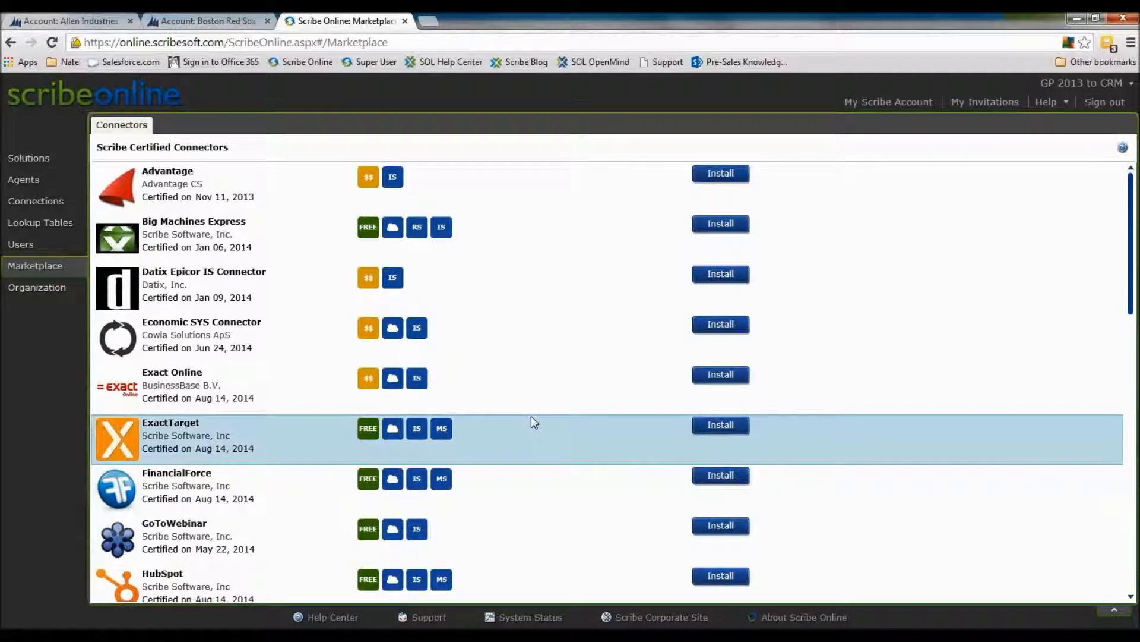
{"action": "scroll", "coordinate": [531, 416], "scroll_direction": "down", "scroll_amount": 5}
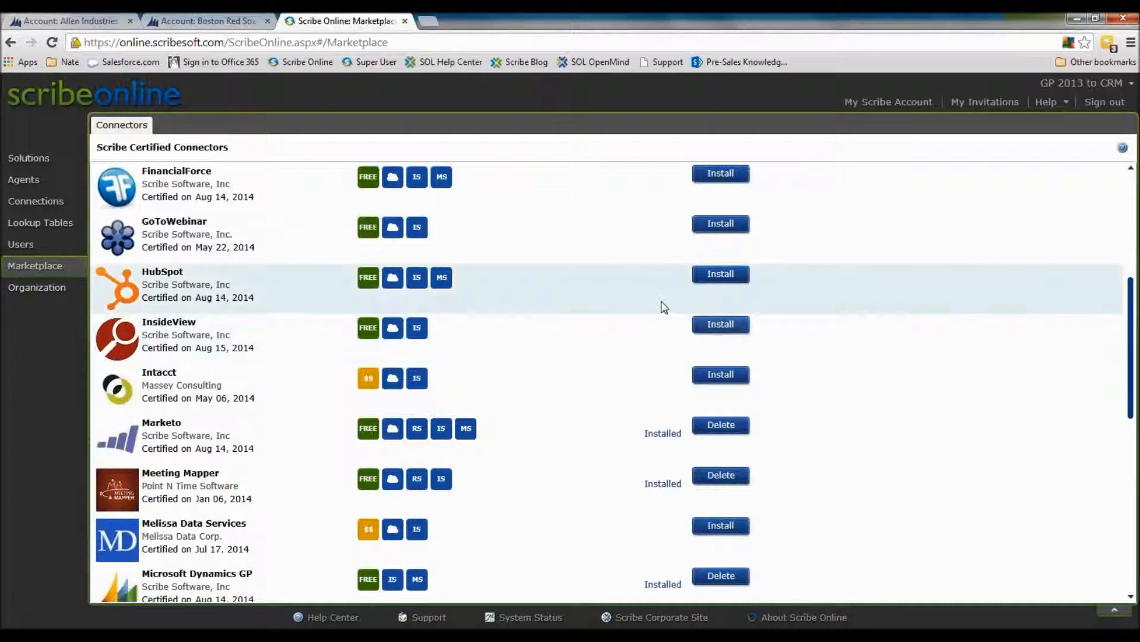
{"action": "left_click", "coordinate": [558, 332]}
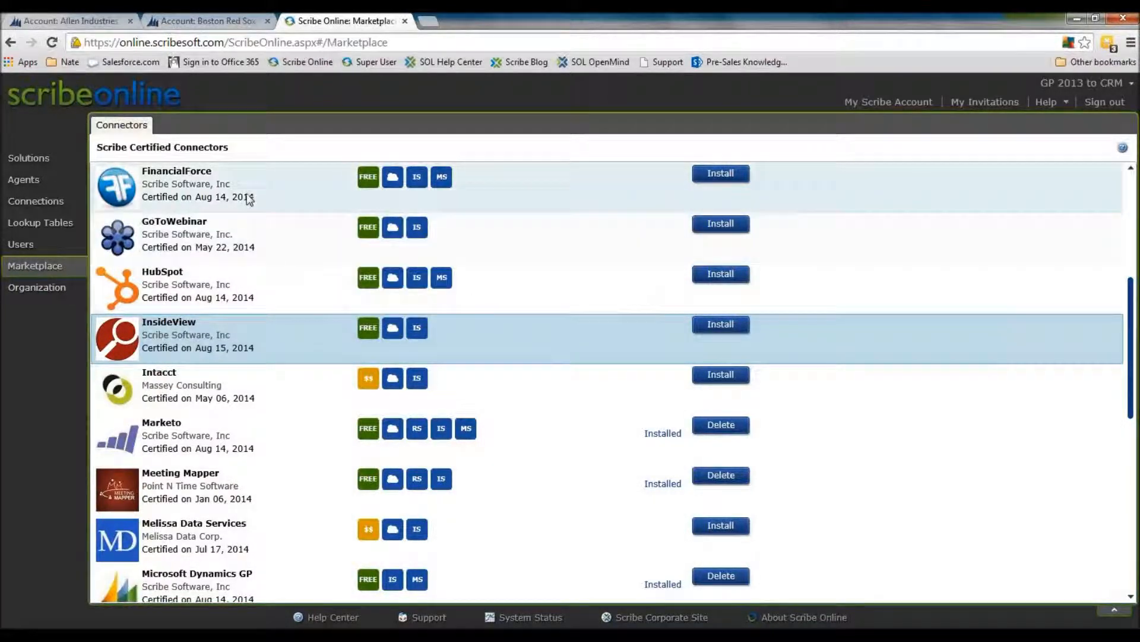
Return to the solutions list and open the GP 2013 and CRM 2013 solution for editing
{"action": "left_click", "coordinate": [59, 157]}
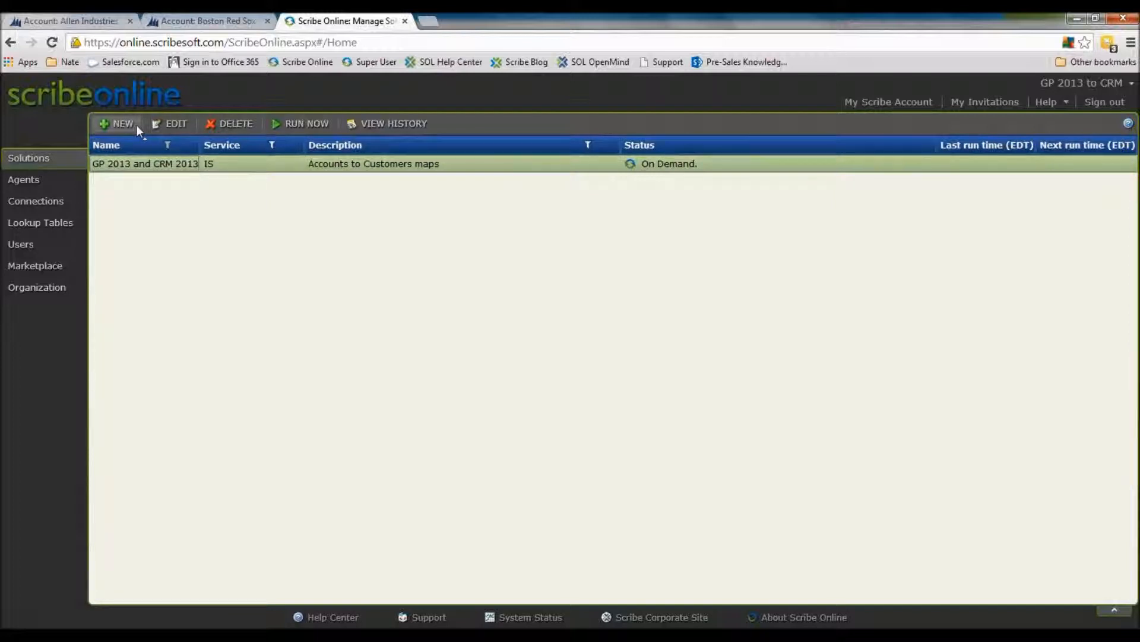
{"action": "left_click", "coordinate": [121, 120]}
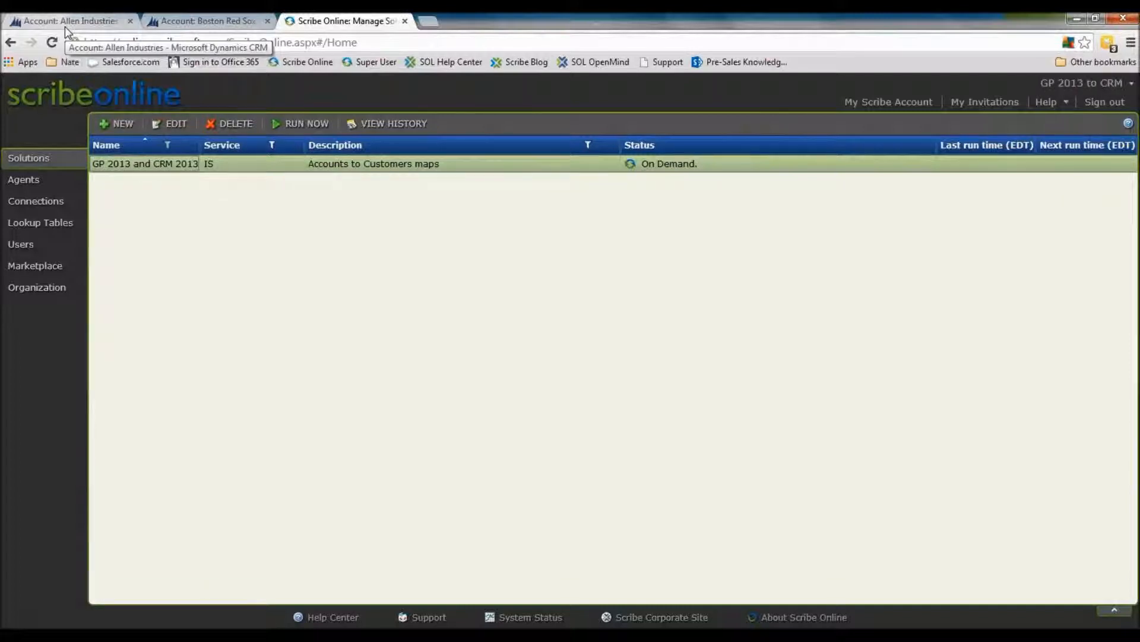
{"action": "right_click", "coordinate": [173, 164]}
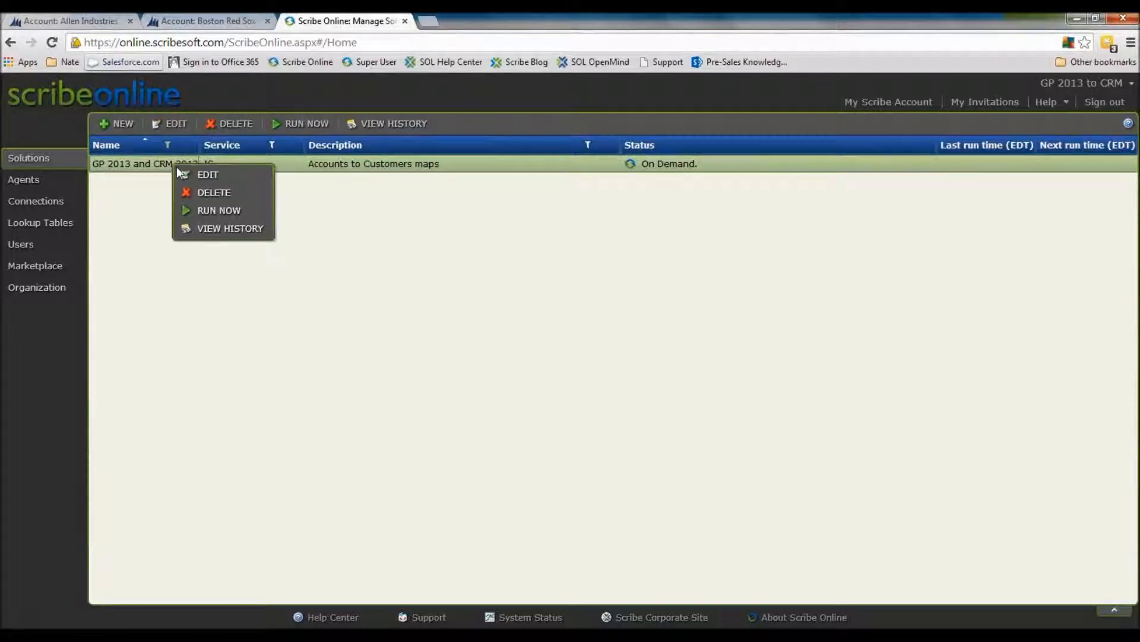
{"action": "left_click", "coordinate": [188, 173]}
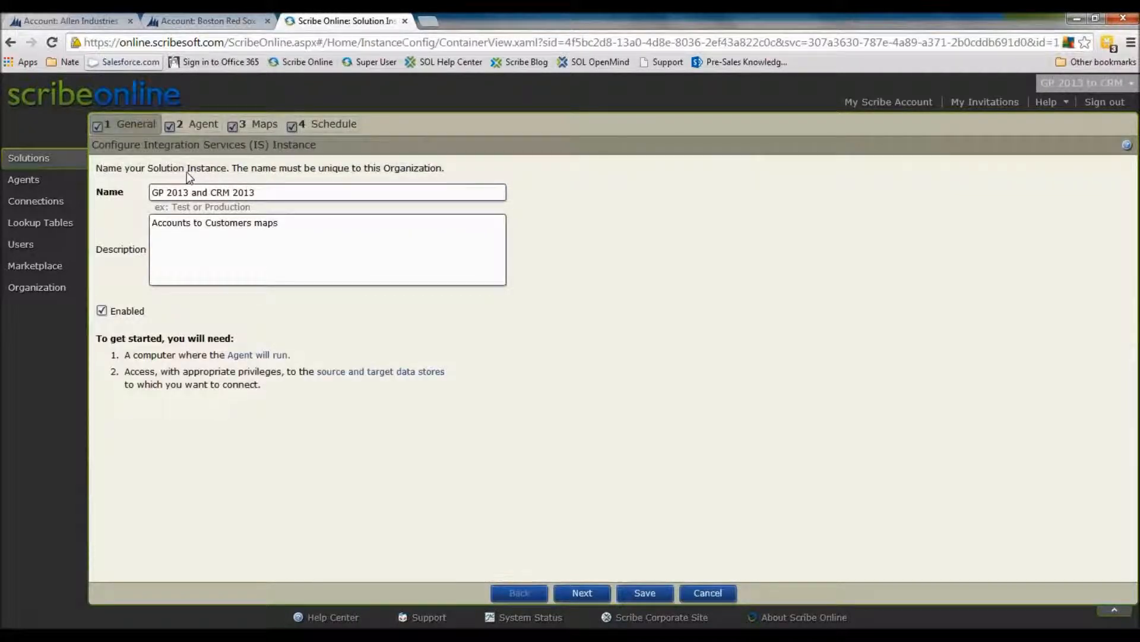
Review the solution's assigned agent and the details of its Accounts to Customers map
{"action": "left_click", "coordinate": [192, 124]}
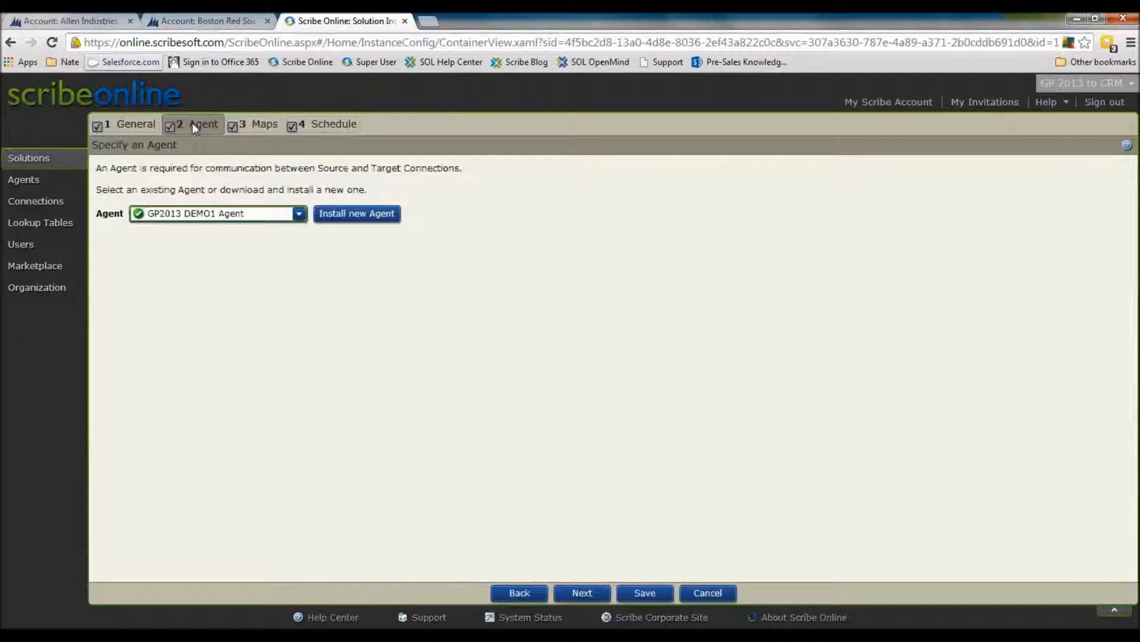
{"action": "left_click", "coordinate": [264, 125]}
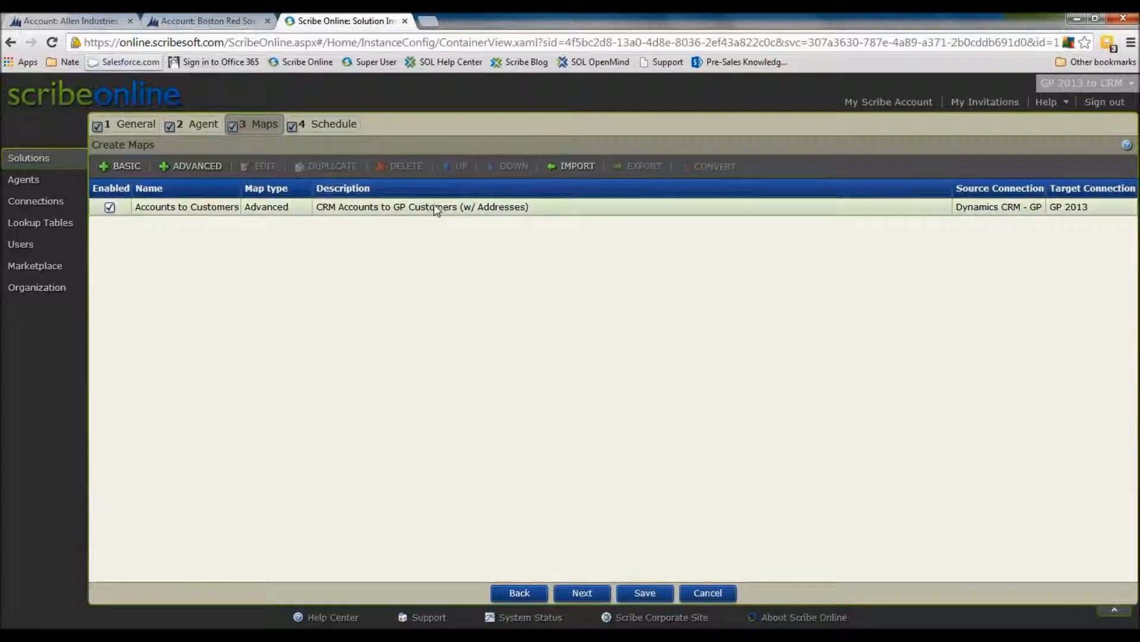
{"action": "left_click", "coordinate": [440, 218]}
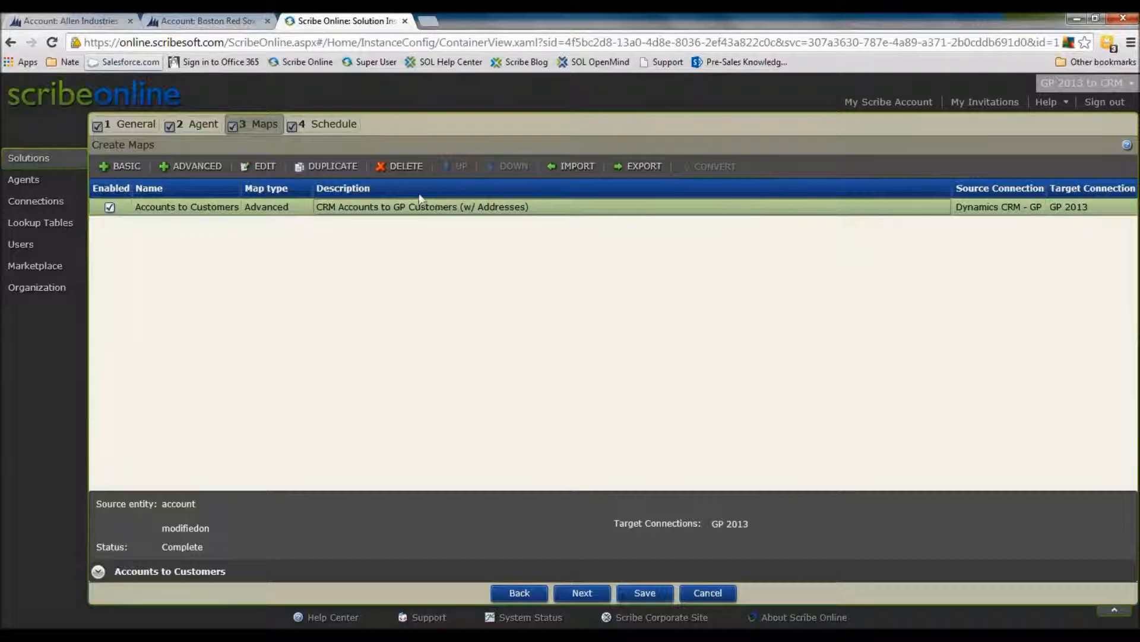
Set the solution's schedule to recur every week on Monday through Friday, running every 30 minutes
{"action": "left_click", "coordinate": [317, 132]}
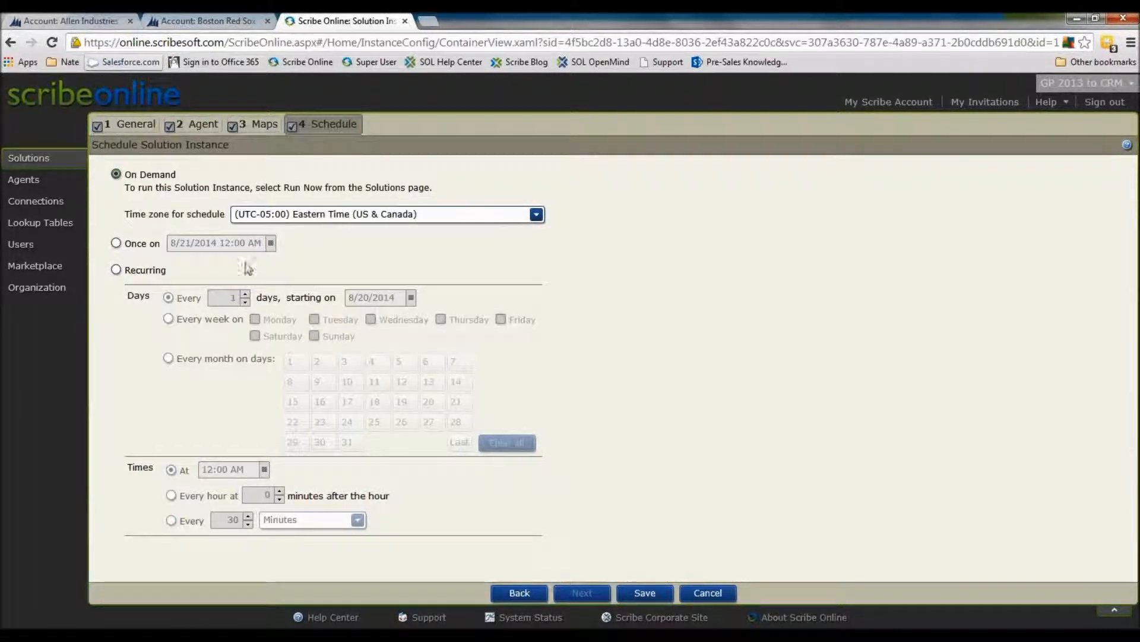
{"action": "left_click", "coordinate": [145, 270]}
{"action": "left_click", "coordinate": [172, 319]}
{"action": "left_click", "coordinate": [255, 320]}
{"action": "left_click", "coordinate": [314, 319]}
{"action": "left_click", "coordinate": [371, 320]}
{"action": "left_click", "coordinate": [443, 321]}
{"action": "left_click", "coordinate": [501, 321]}
{"action": "left_click", "coordinate": [192, 523]}
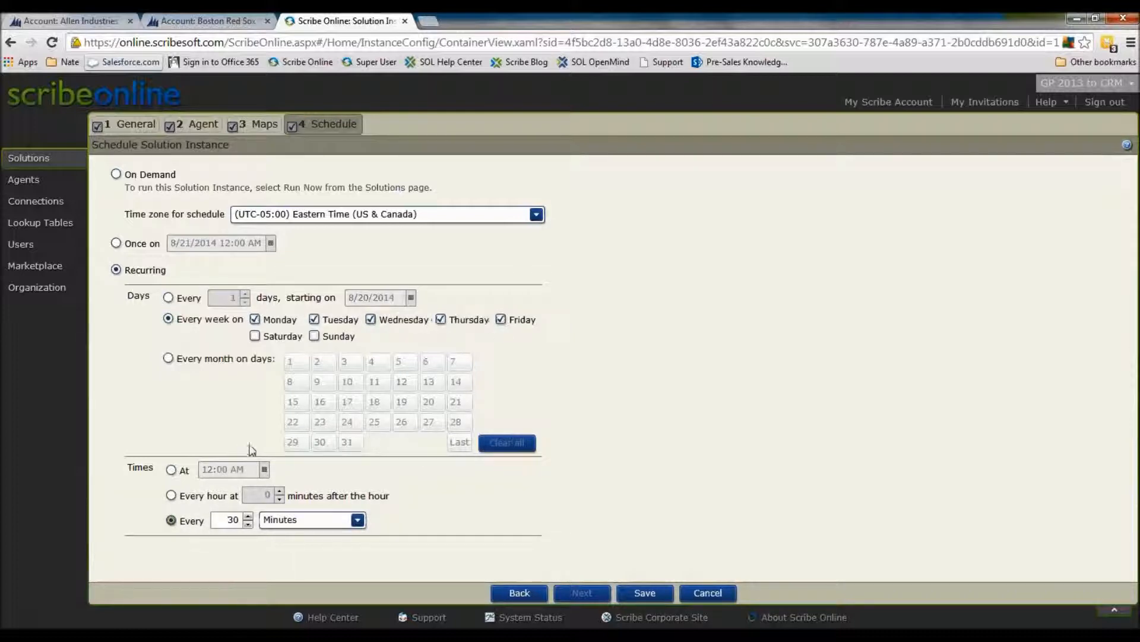
Go back to the solution's maps and open the Accounts to Customers map for editing
{"action": "left_click", "coordinate": [265, 125]}
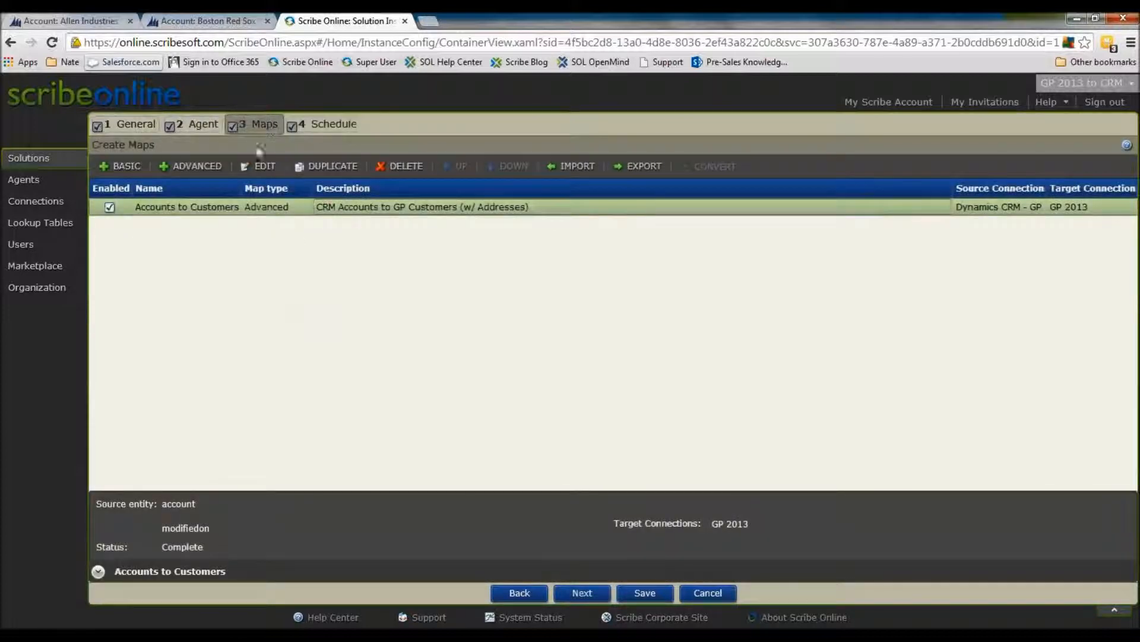
{"action": "right_click", "coordinate": [226, 208]}
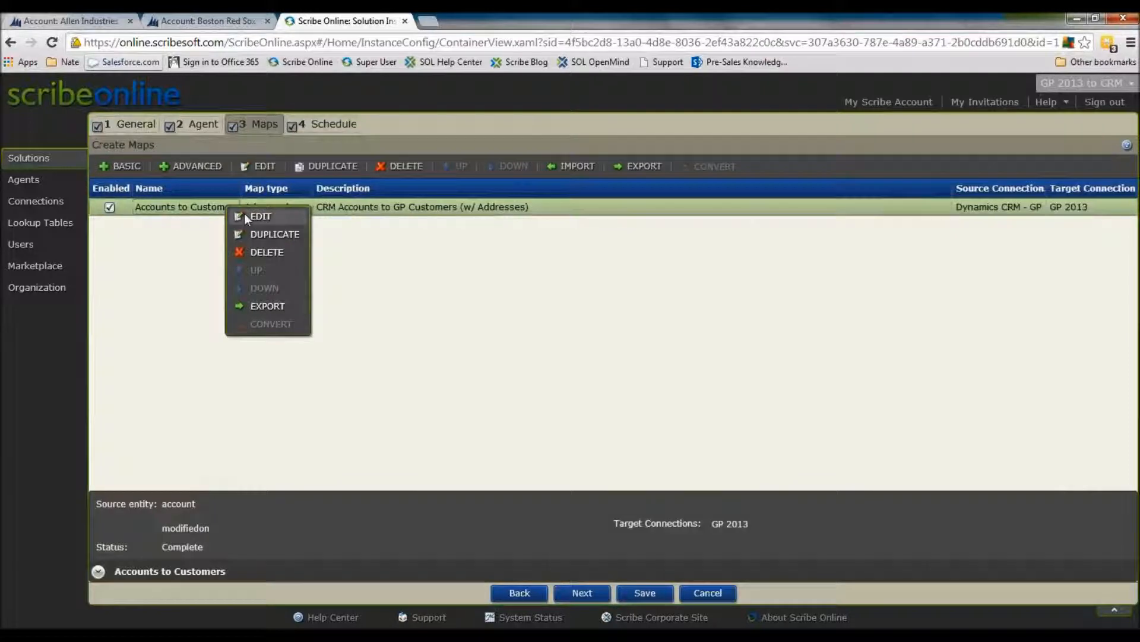
{"action": "left_click", "coordinate": [248, 217]}
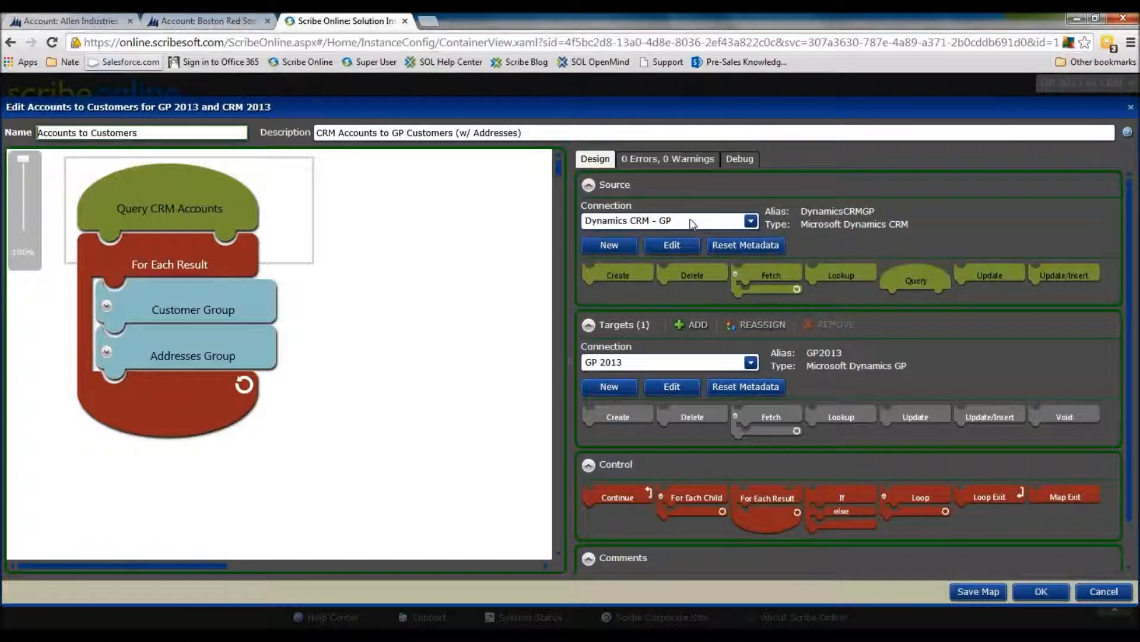
Open the map's Query CRM Accounts block for editing
{"action": "left_click_drag", "start_coordinate": [917, 281], "coordinate": [179, 208]}
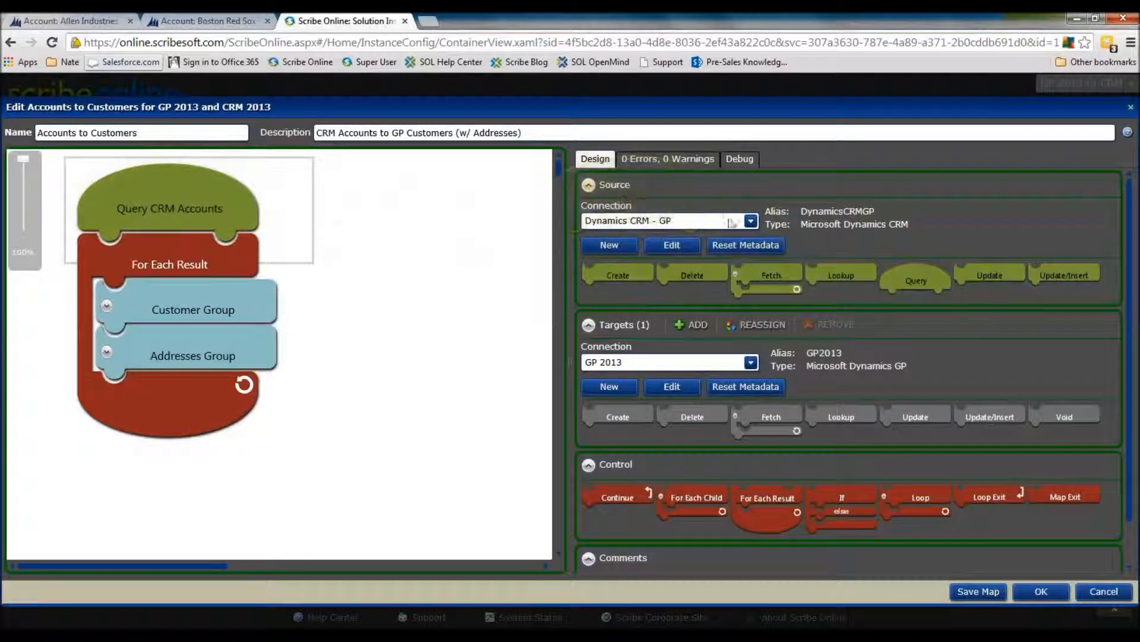
{"action": "mouse_move", "coordinate": [219, 184]}
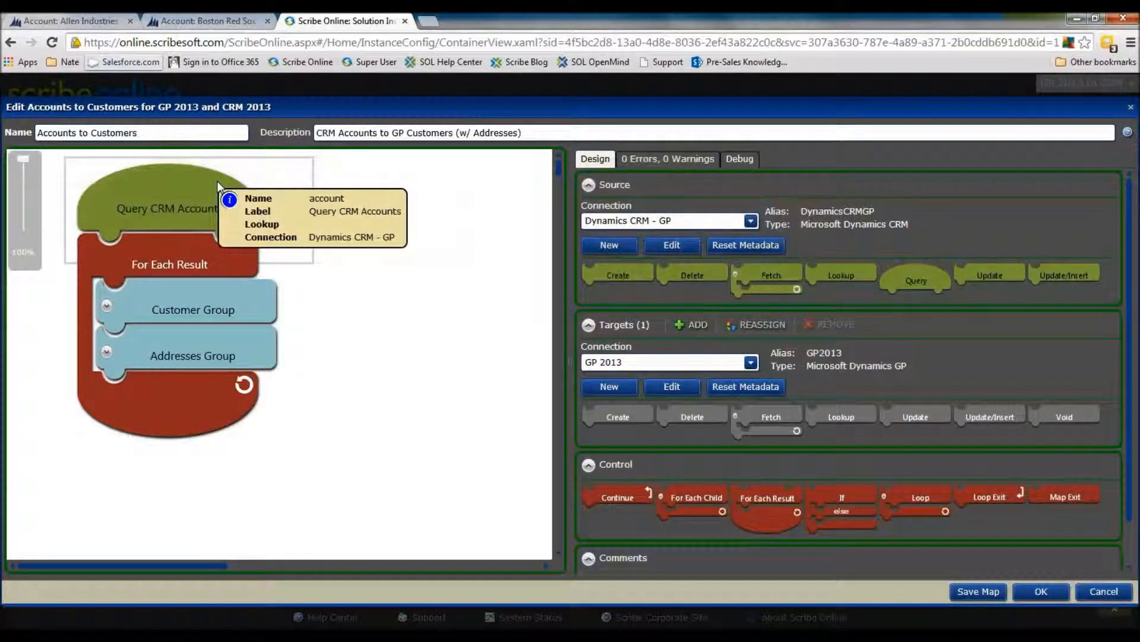
{"action": "left_click", "coordinate": [212, 181]}
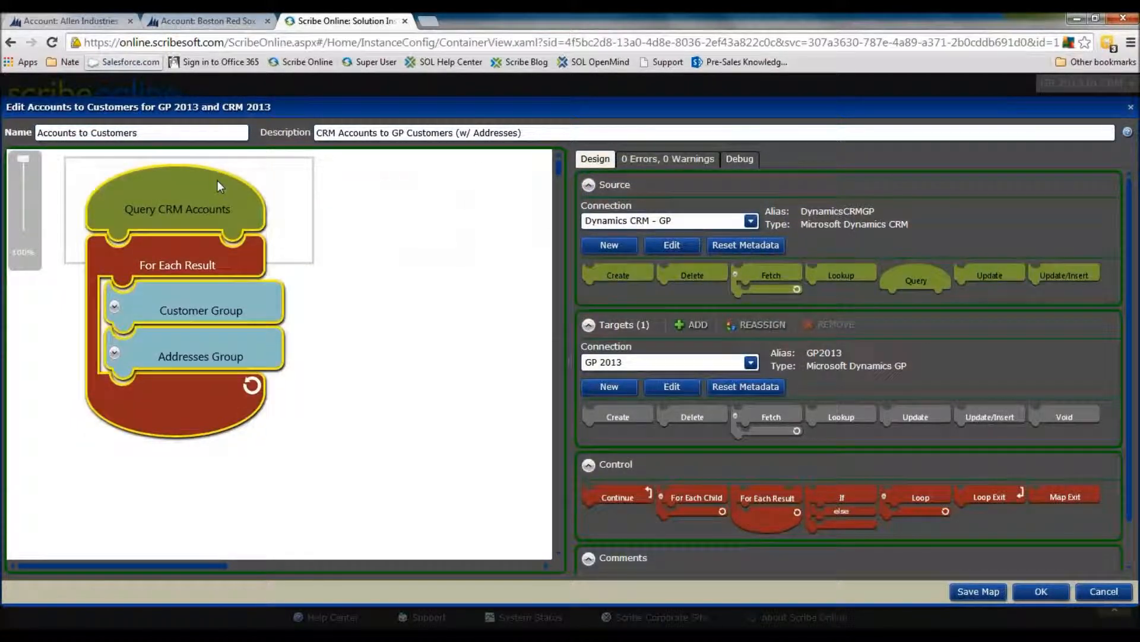
{"action": "right_click", "coordinate": [205, 186]}
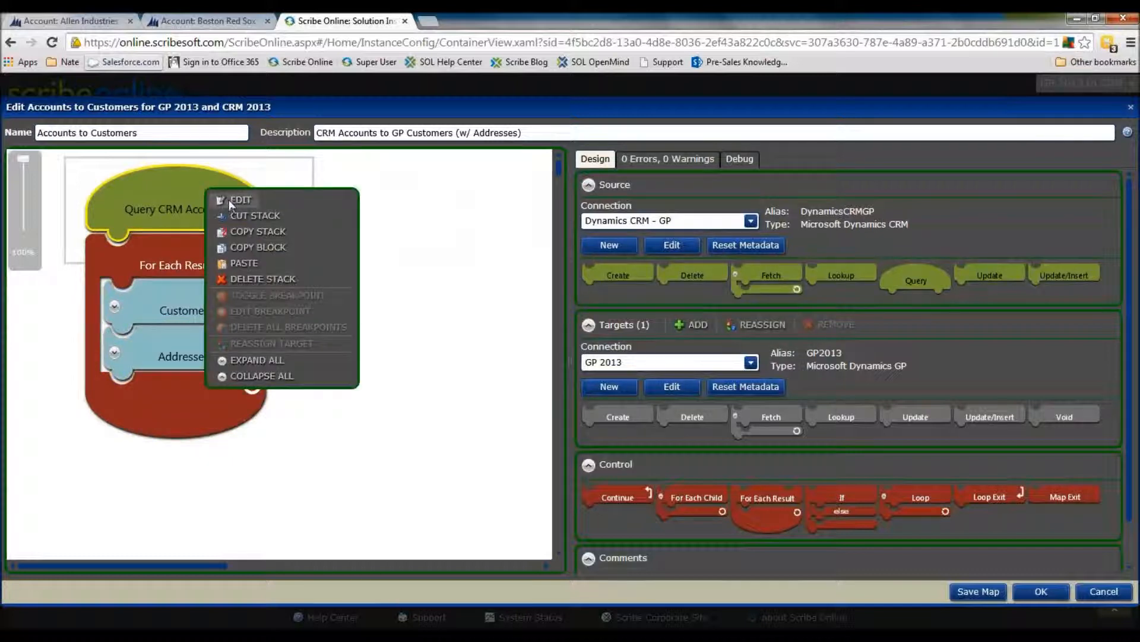
{"action": "left_click", "coordinate": [226, 200]}
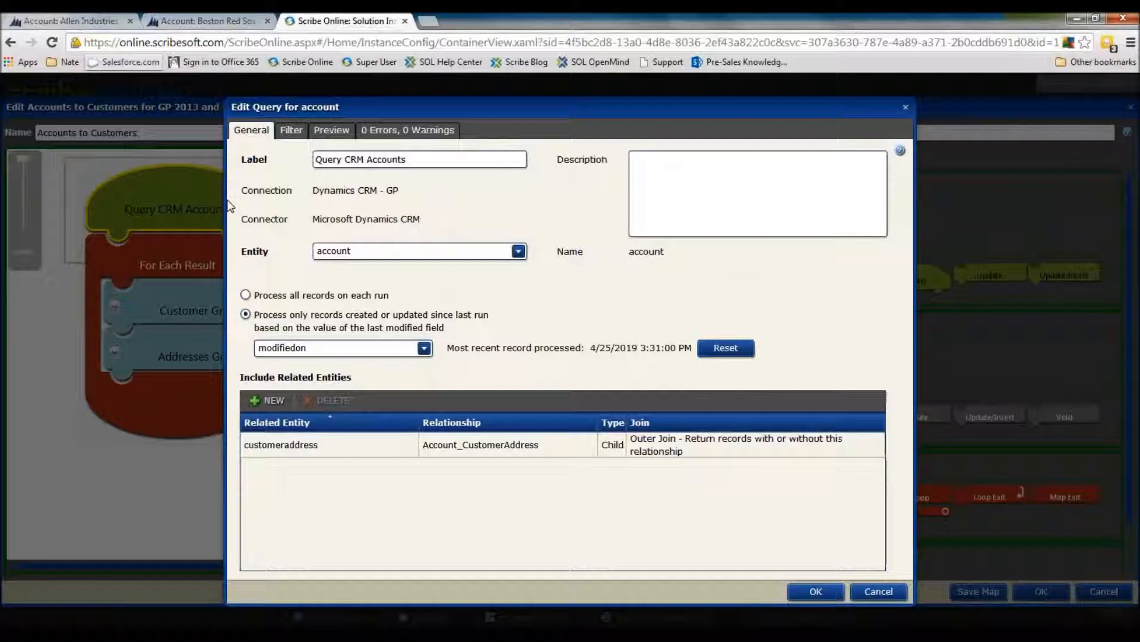
Examine the entities available to the account query and its last modified field setting for processing changed records
{"action": "left_click", "coordinate": [518, 251]}
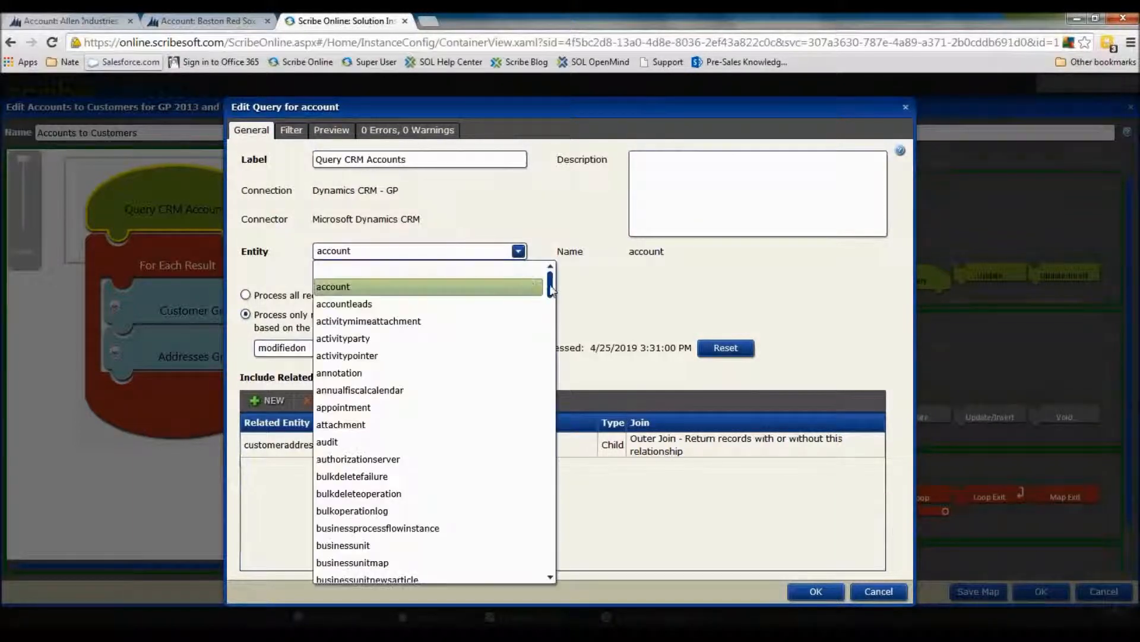
{"action": "left_click_drag", "start_coordinate": [551, 290], "coordinate": [572, 499]}
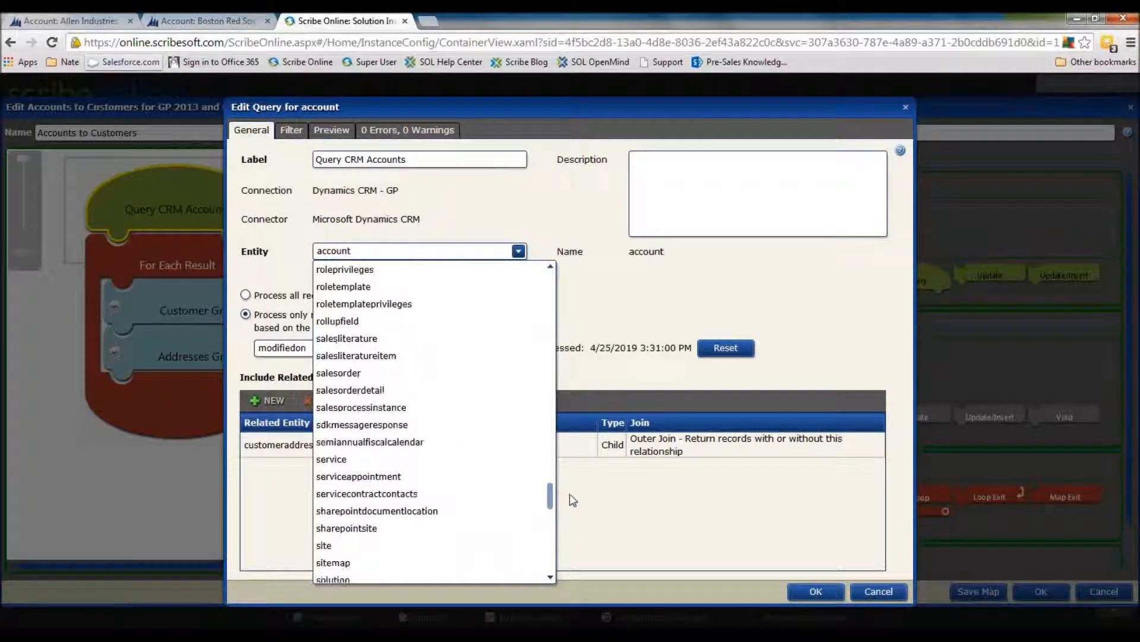
{"action": "left_click", "coordinate": [587, 495]}
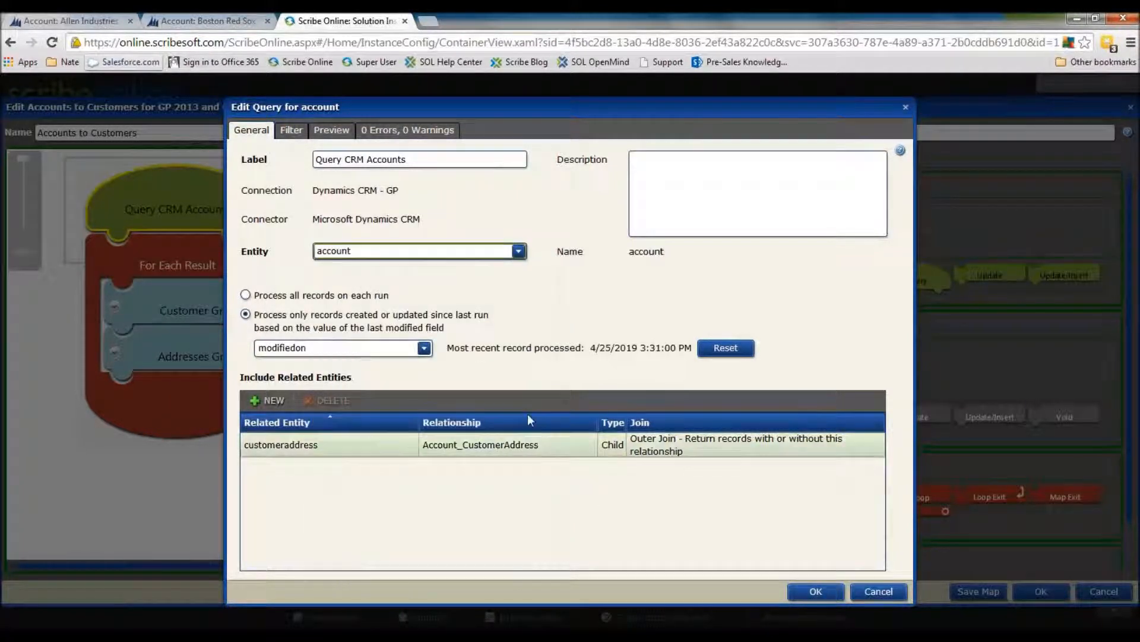
{"action": "left_click", "coordinate": [365, 357]}
{"action": "left_click", "coordinate": [448, 350]}
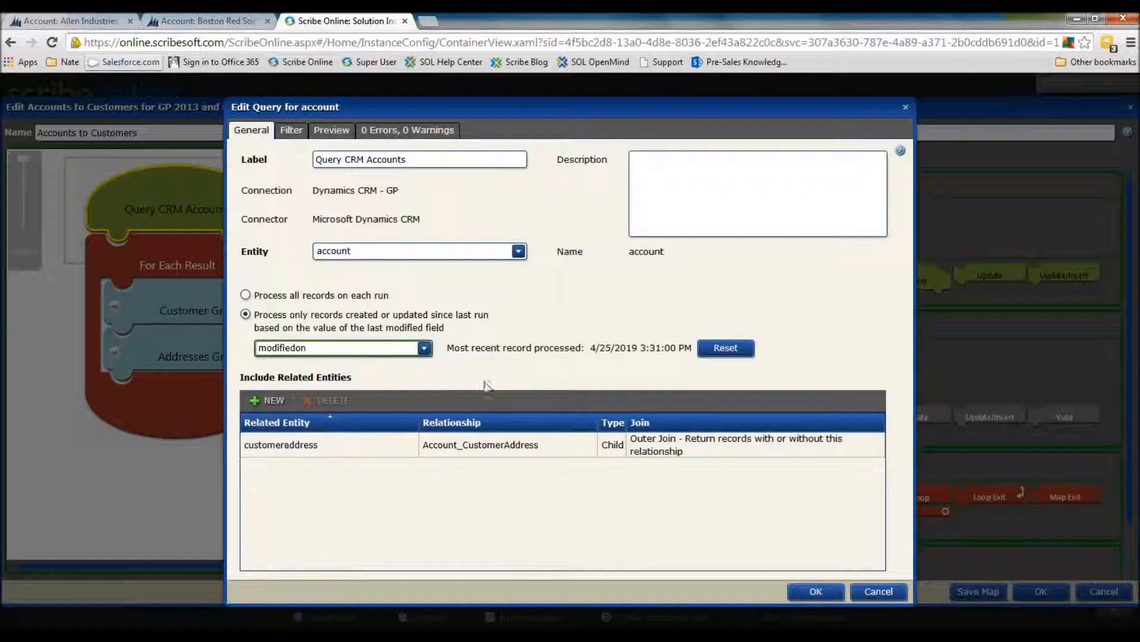
Examine the related customeraddress entity included in the account query, and close the query with its settings accepted
{"action": "left_click", "coordinate": [442, 521]}
{"action": "left_click", "coordinate": [369, 441]}
{"action": "left_click", "coordinate": [369, 441]}
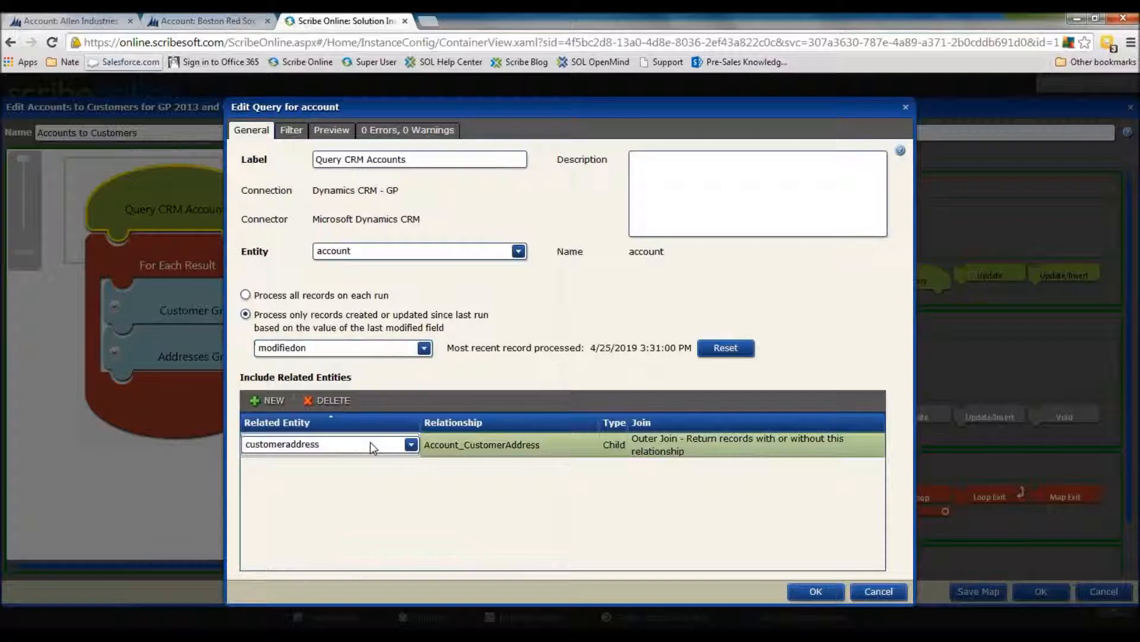
{"action": "left_click", "coordinate": [825, 594]}
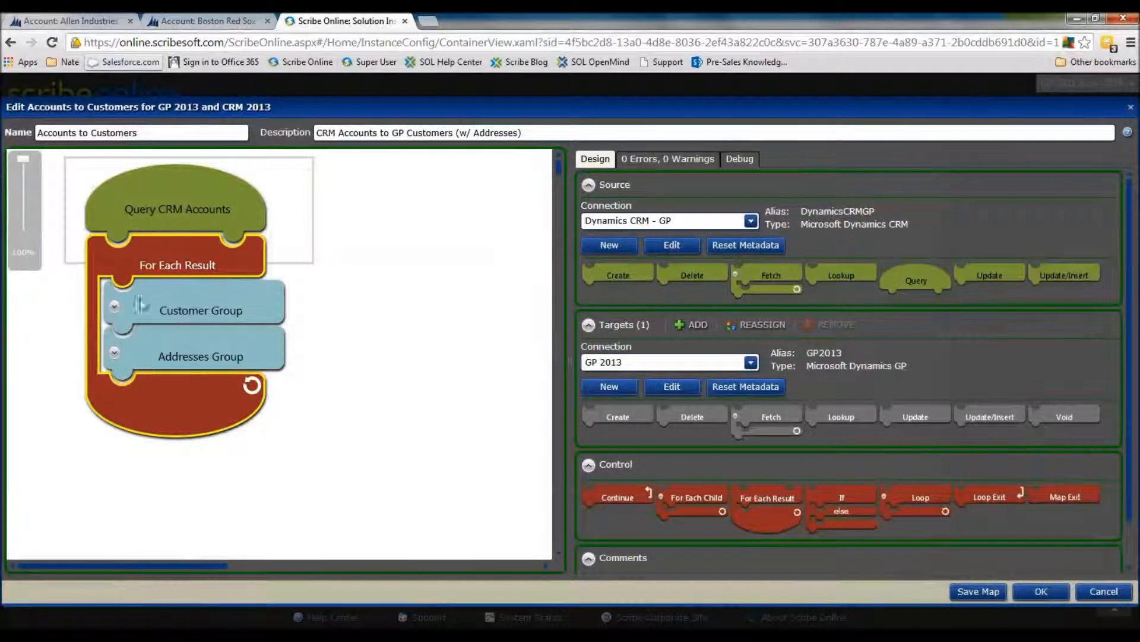
Expand the Customer Group and examine its customer lookup, the if/else control and the update and create customer blocks
{"action": "left_click", "coordinate": [114, 306]}
{"action": "scroll", "coordinate": [288, 294], "scroll_direction": "down", "scroll_amount": 2}
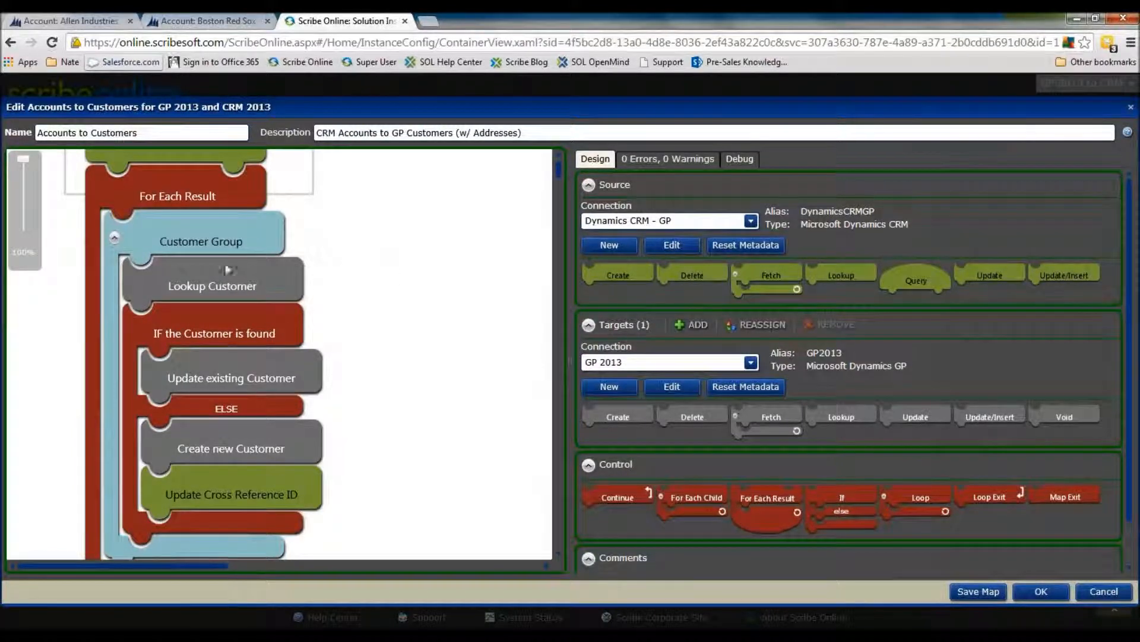
{"action": "left_click", "coordinate": [276, 280]}
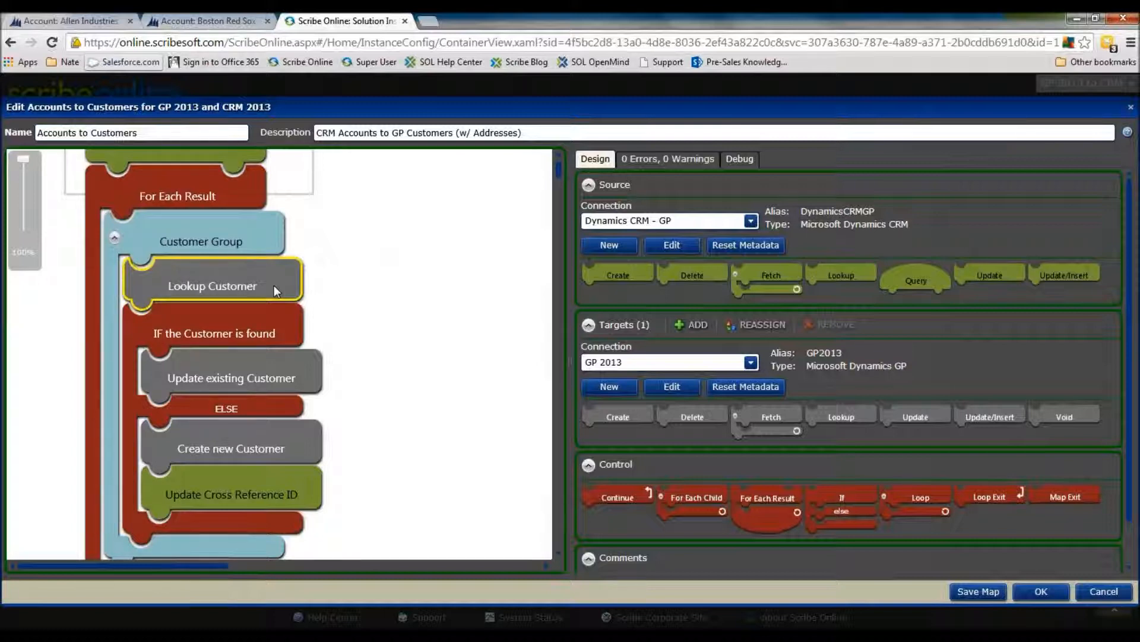
{"action": "left_click", "coordinate": [275, 315]}
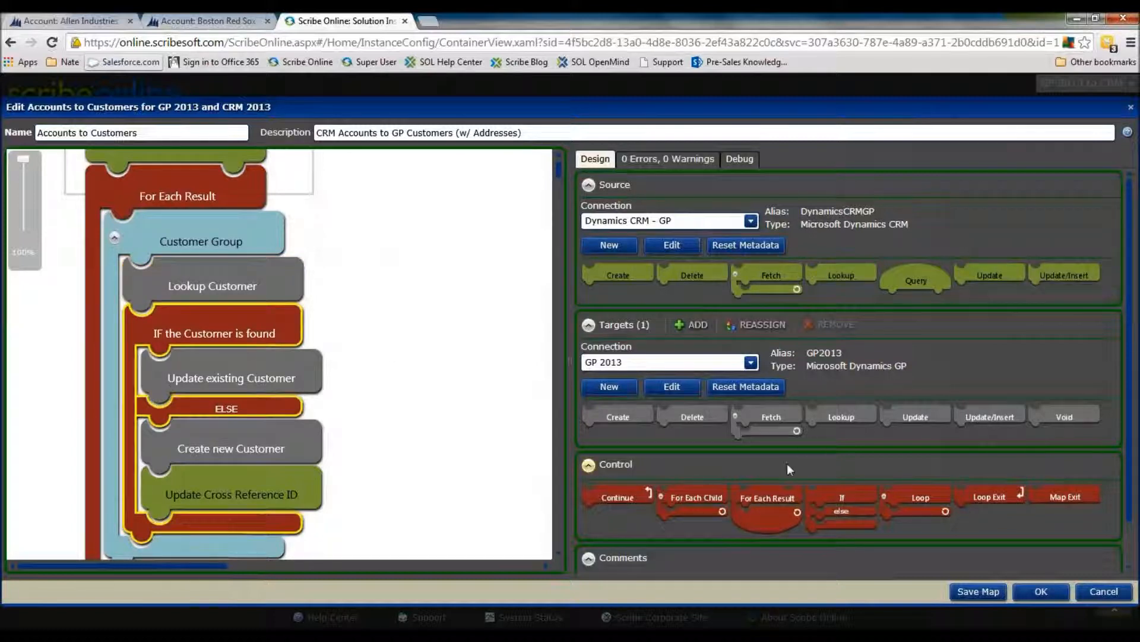
{"action": "scroll", "coordinate": [789, 468], "scroll_direction": "down", "scroll_amount": 2}
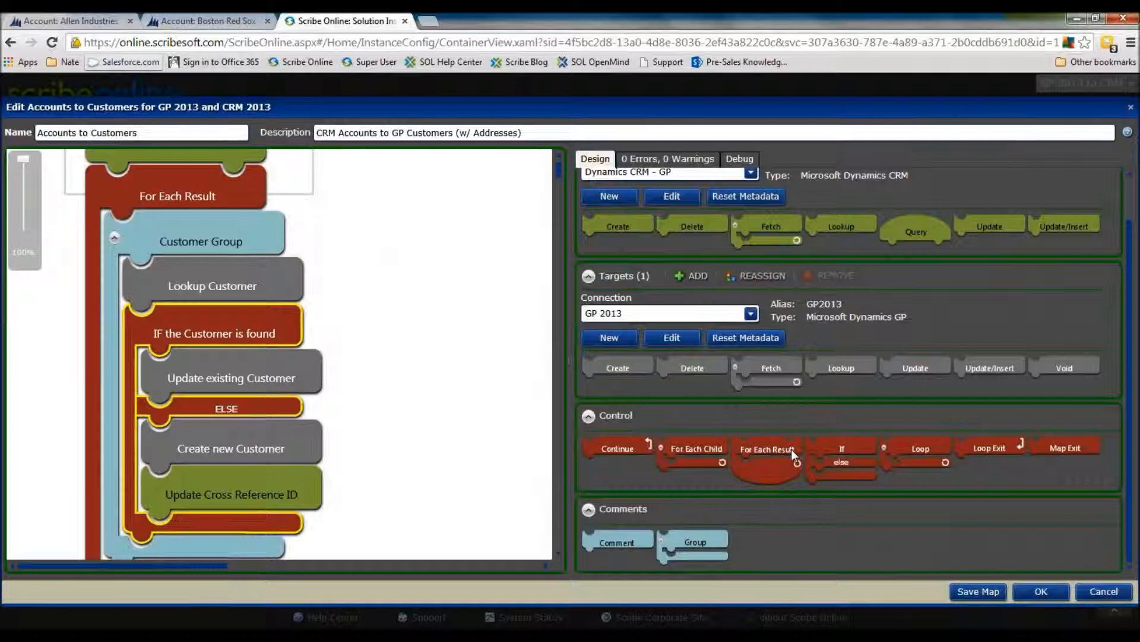
{"action": "left_click_drag", "start_coordinate": [845, 448], "coordinate": [606, 392]}
{"action": "left_click", "coordinate": [265, 325]}
{"action": "mouse_move", "coordinate": [277, 327]}
{"action": "left_click", "coordinate": [330, 357]}
{"action": "left_click", "coordinate": [184, 368]}
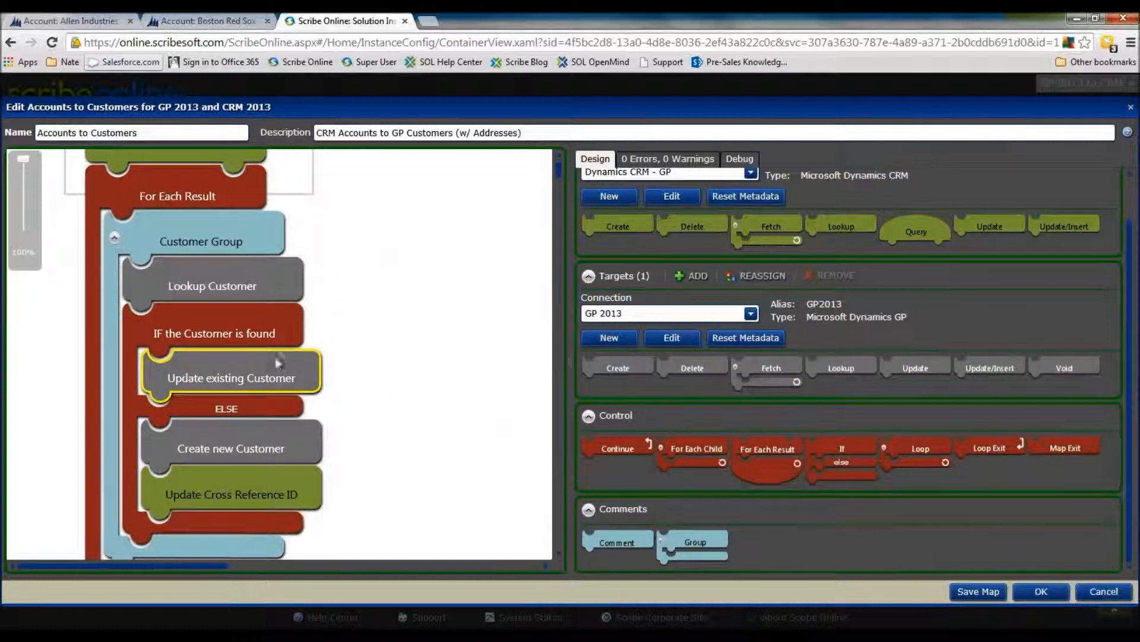
{"action": "left_click", "coordinate": [297, 451]}
{"action": "scroll", "coordinate": [254, 312], "scroll_direction": "down", "scroll_amount": 1}
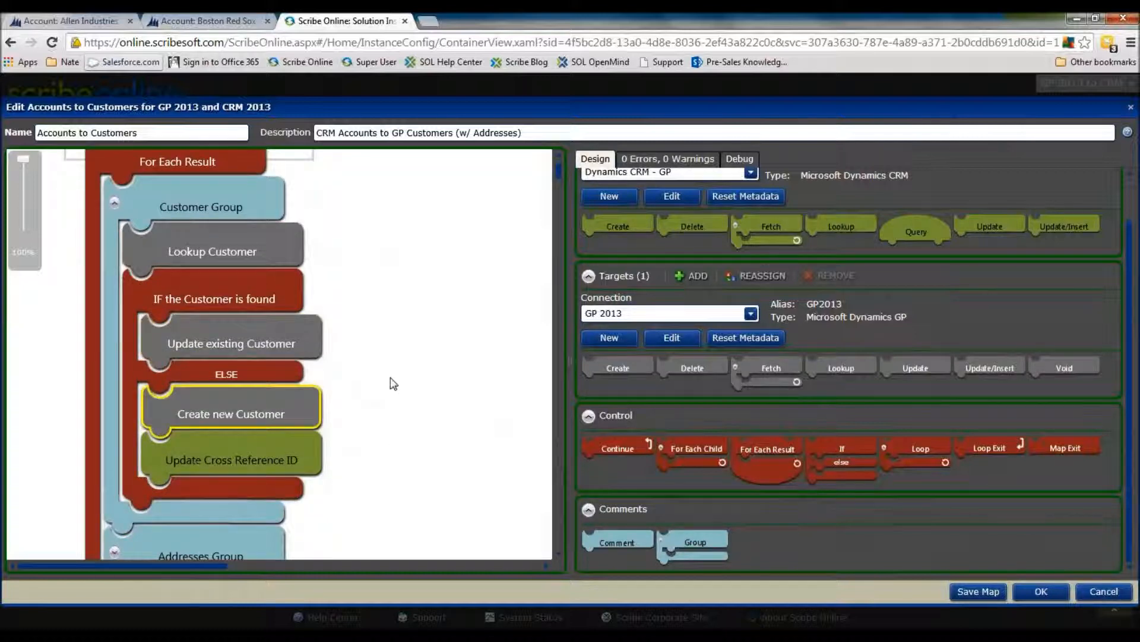
Open the Create new Customer block for editing, choose Customer as its entity, and show its field mappings
{"action": "right_click", "coordinate": [289, 408]}
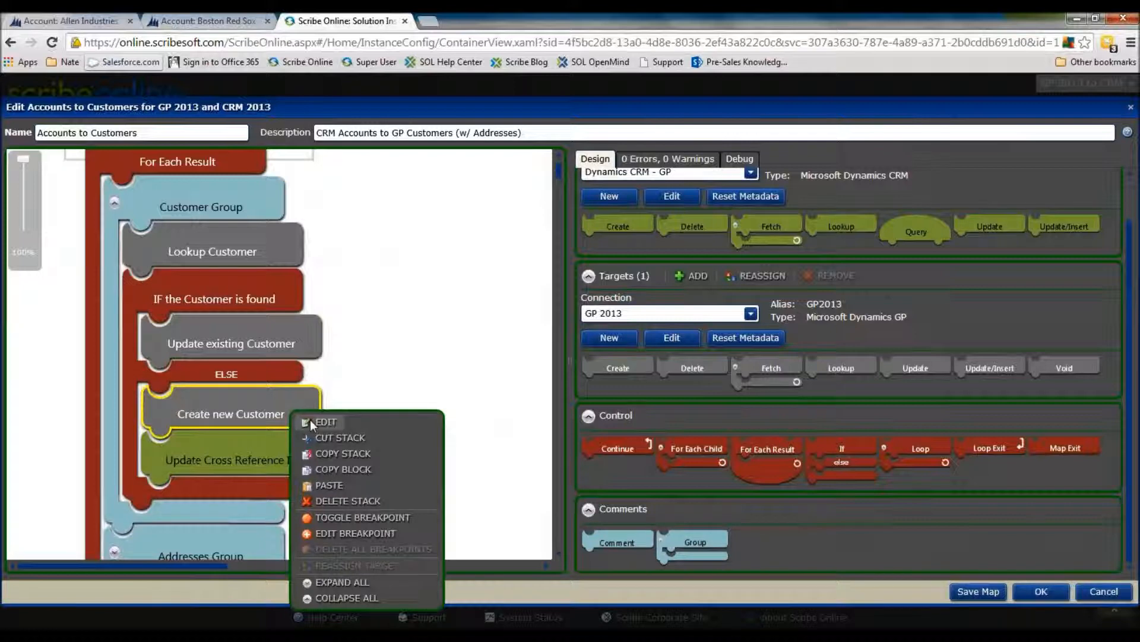
{"action": "left_click", "coordinate": [315, 422]}
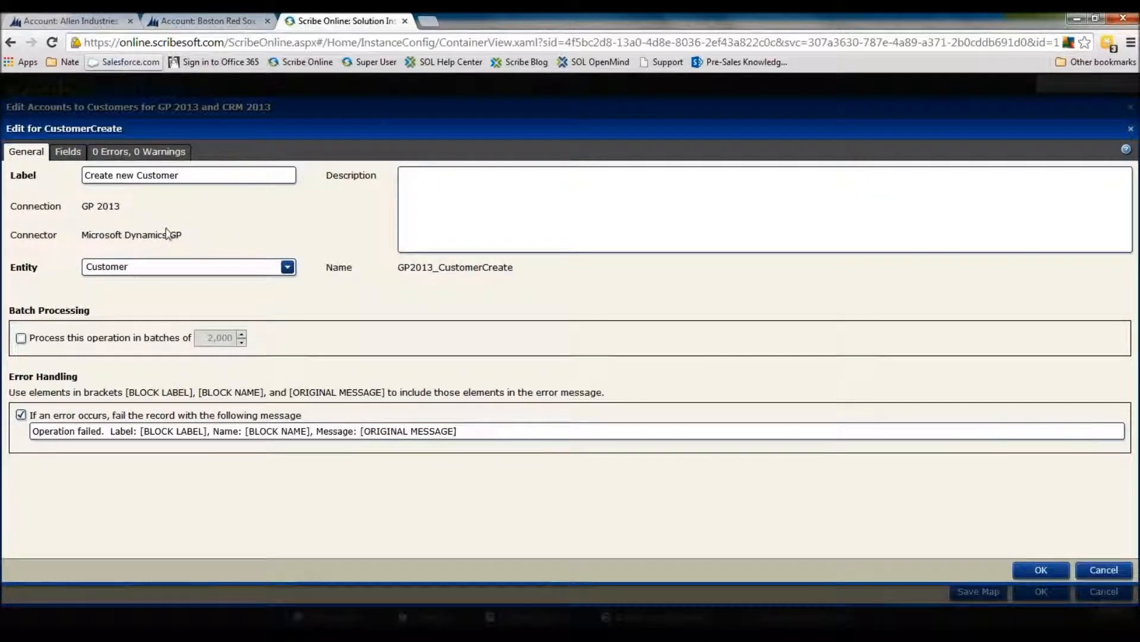
{"action": "left_click", "coordinate": [242, 271]}
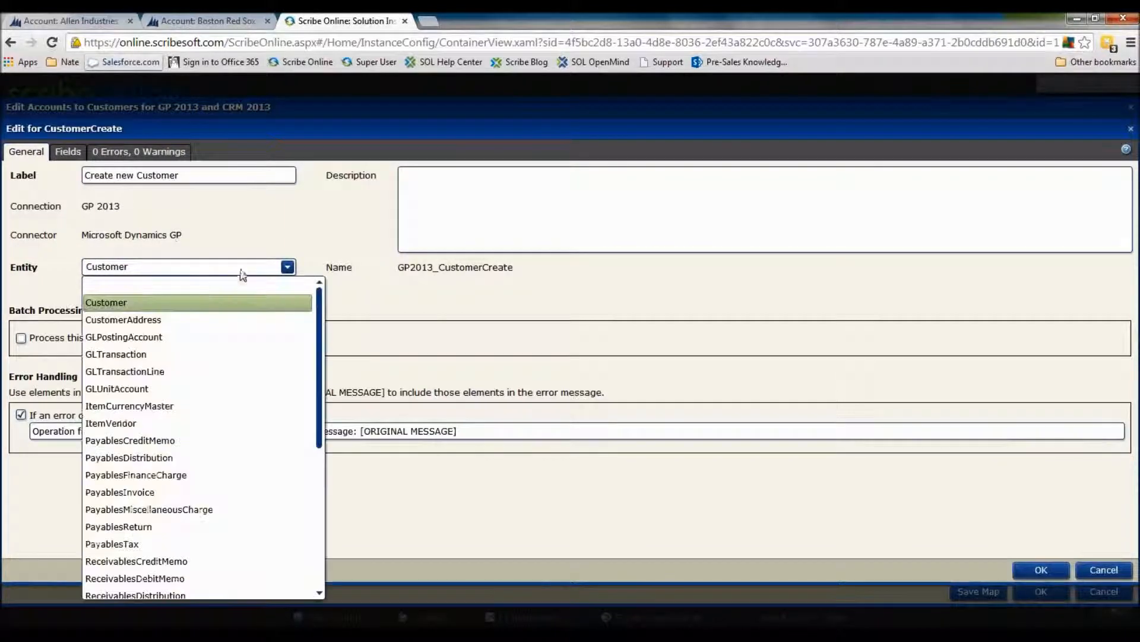
{"action": "left_click", "coordinate": [146, 303]}
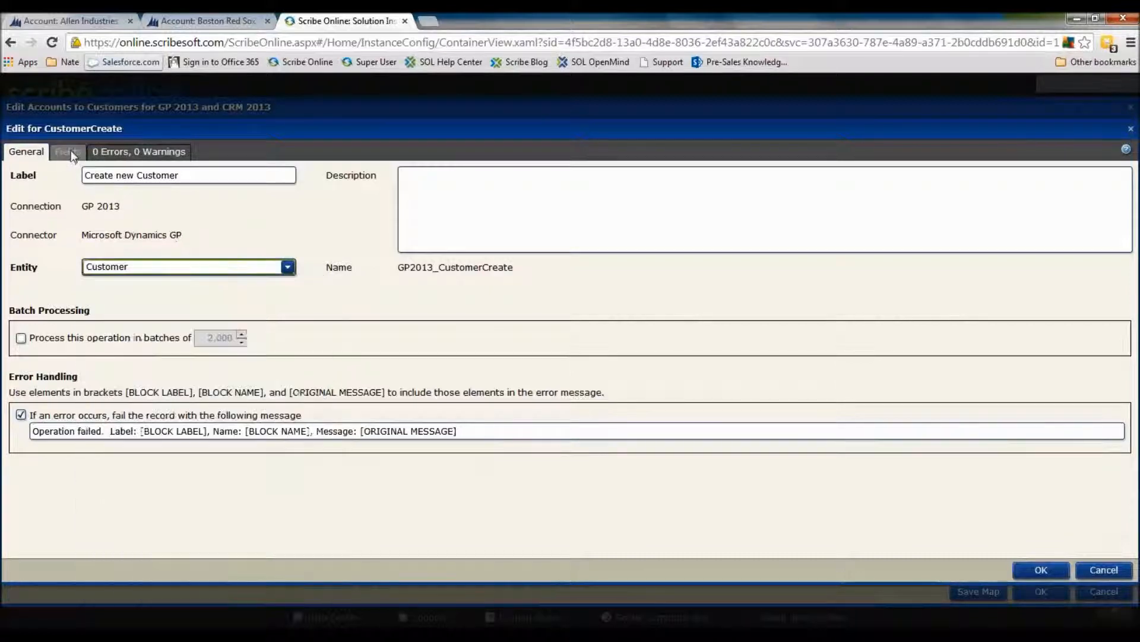
{"action": "left_click", "coordinate": [76, 151]}
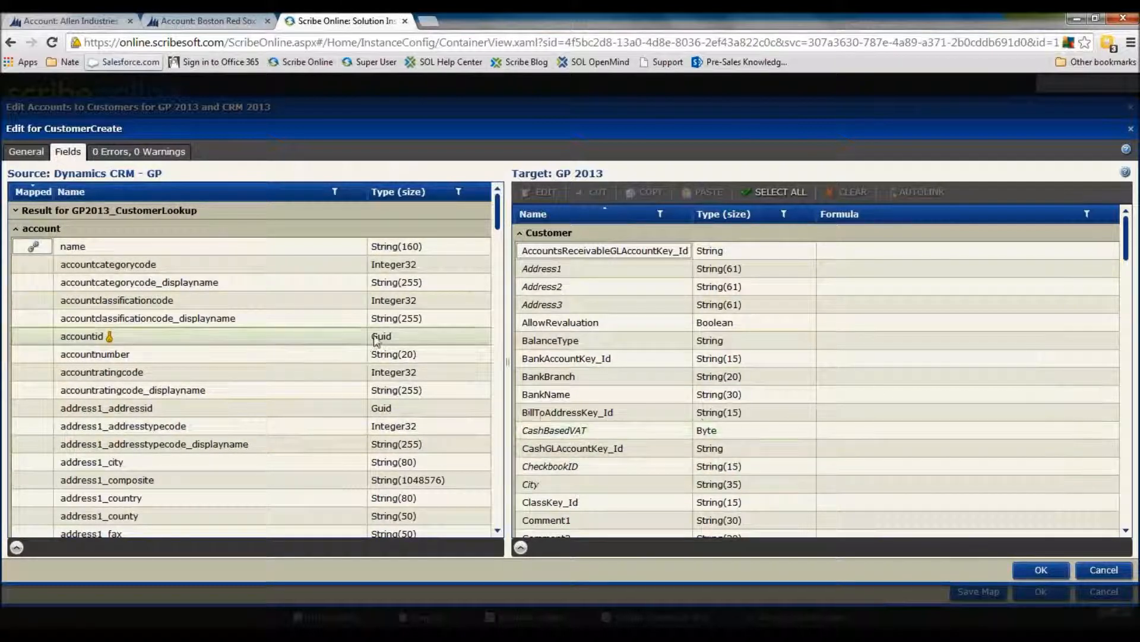
Map the account's accountnumber field to the customer's BankName field and open that field's formula for editing
{"action": "left_click_drag", "start_coordinate": [378, 354], "coordinate": [809, 395]}
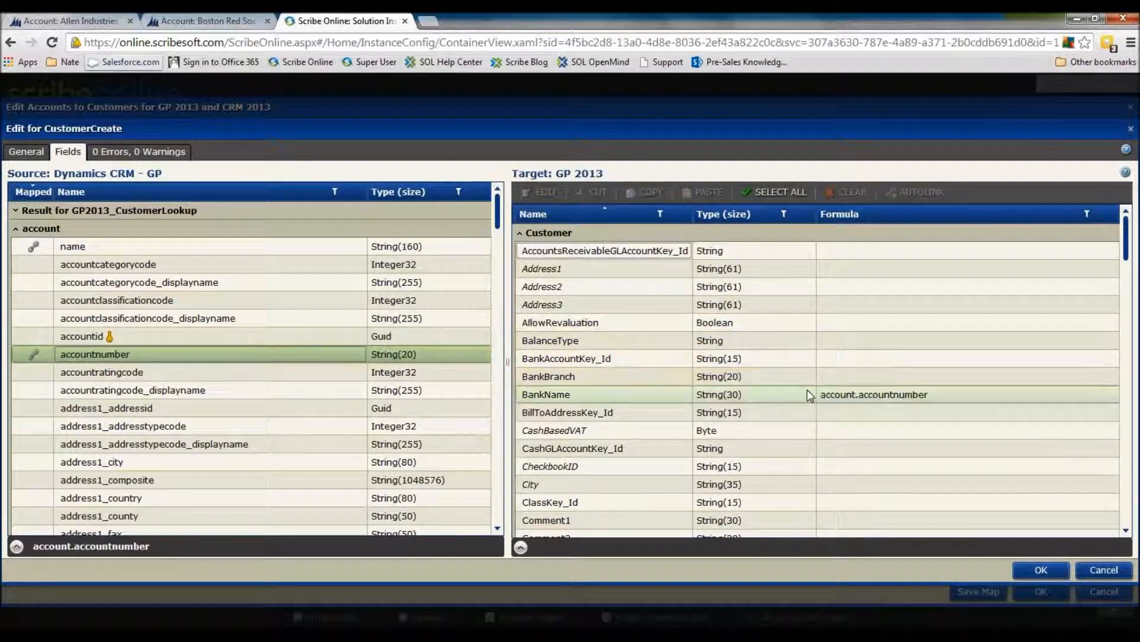
{"action": "left_click", "coordinate": [810, 395]}
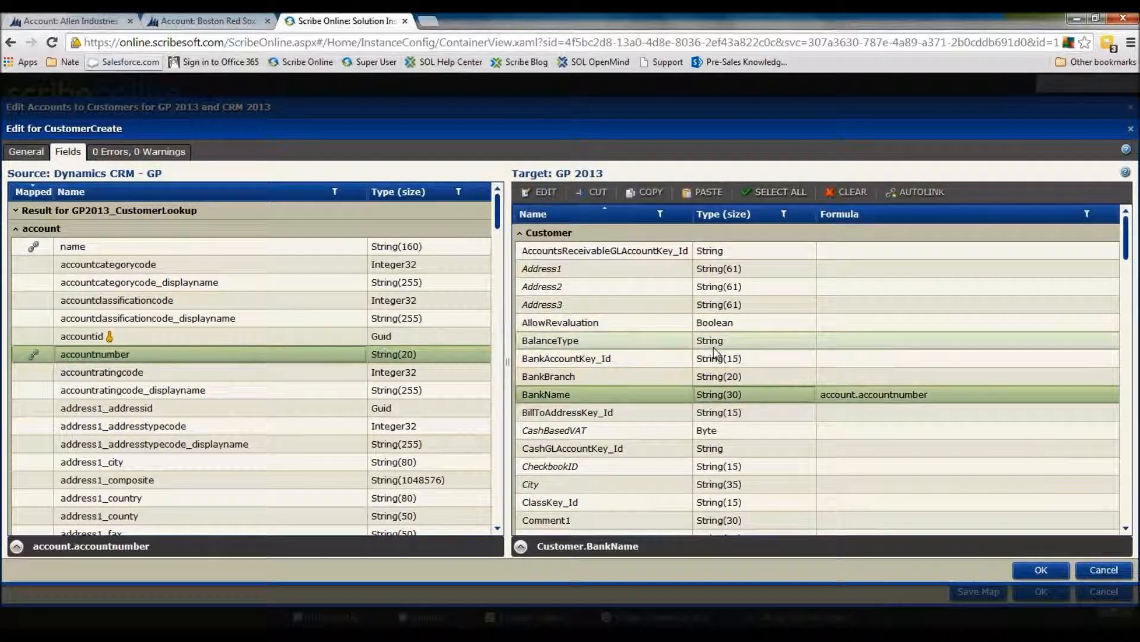
{"action": "right_click", "coordinate": [826, 393]}
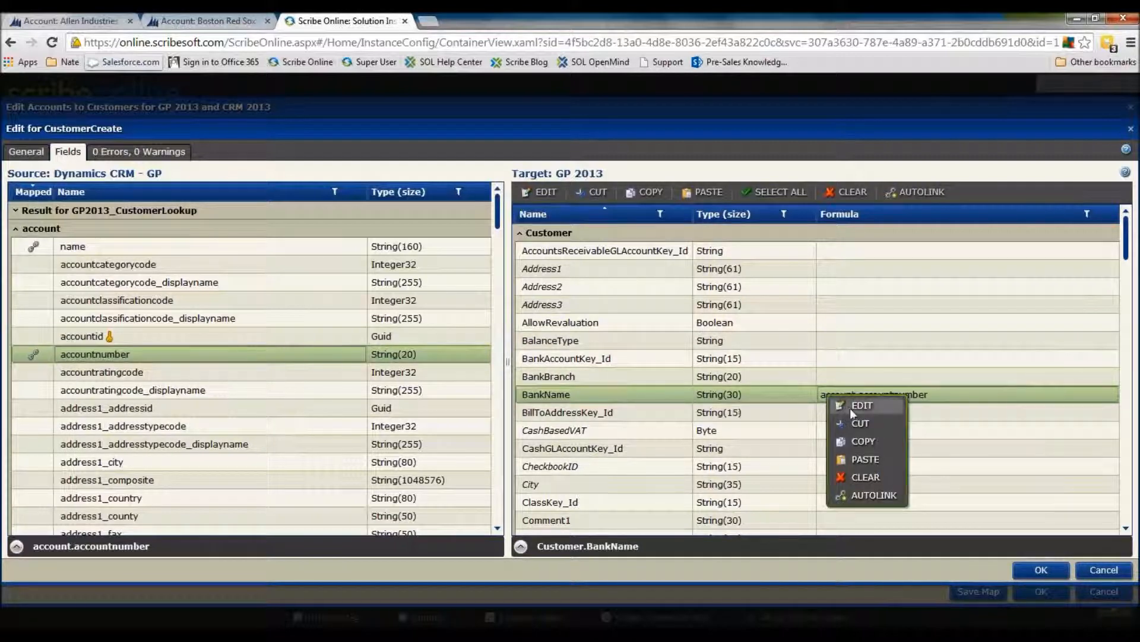
{"action": "left_click", "coordinate": [856, 406]}
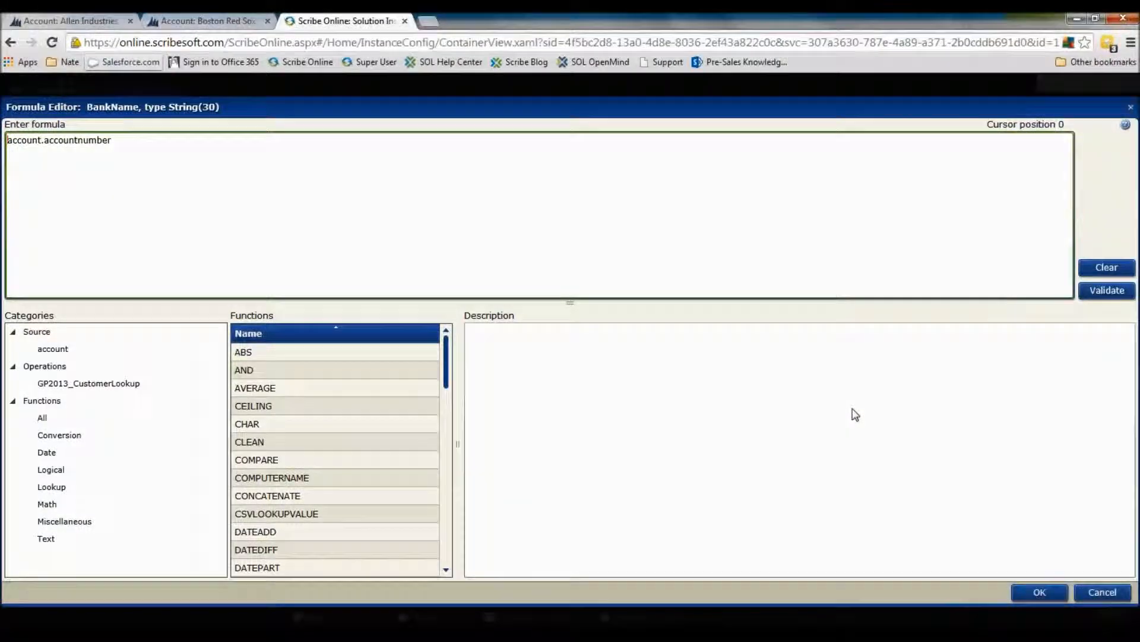
Review the IFNULLUSE and IF function descriptions, and wrap account.accountnumber in the ISNULLOREMPTY function
{"action": "left_click_drag", "start_coordinate": [446, 347], "coordinate": [455, 428]}
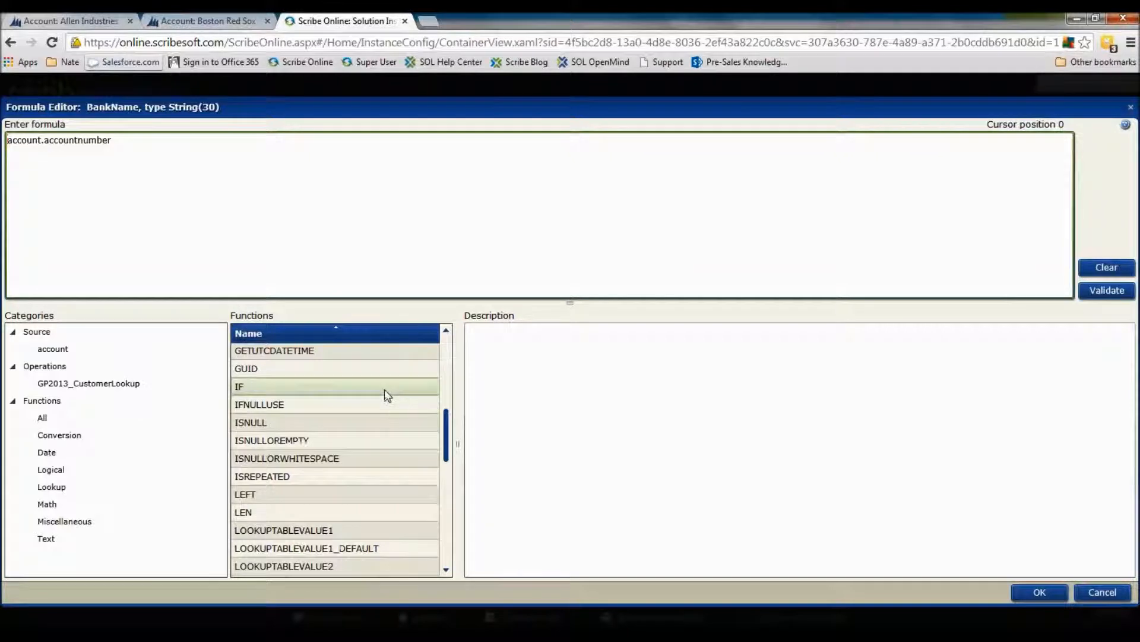
{"action": "left_click_drag", "start_coordinate": [446, 435], "coordinate": [447, 418]}
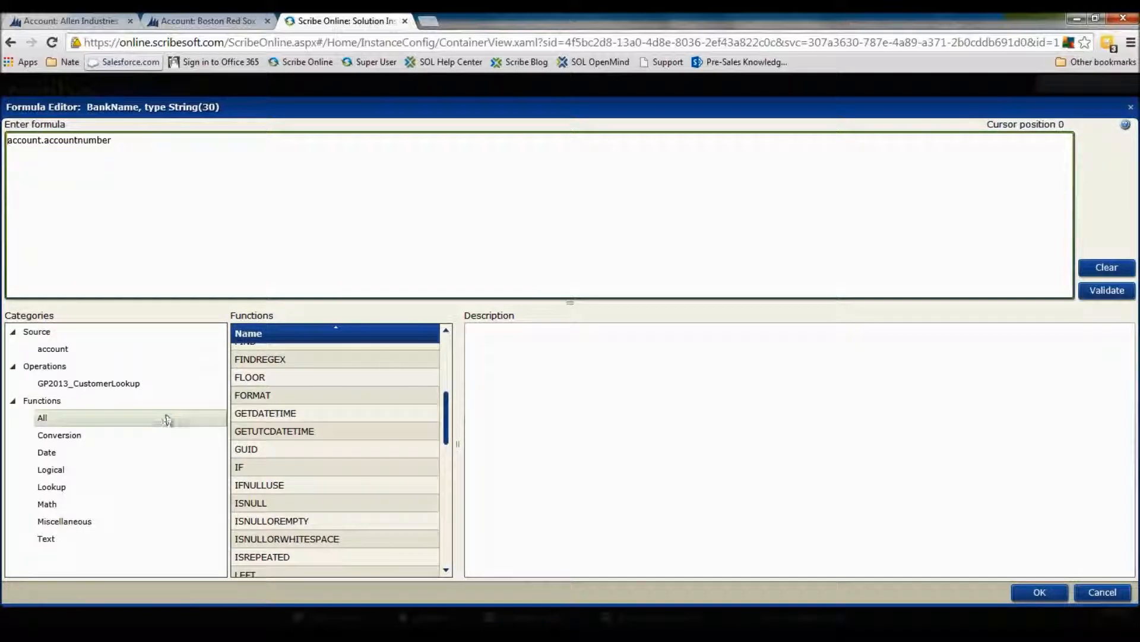
{"action": "left_click", "coordinate": [297, 483]}
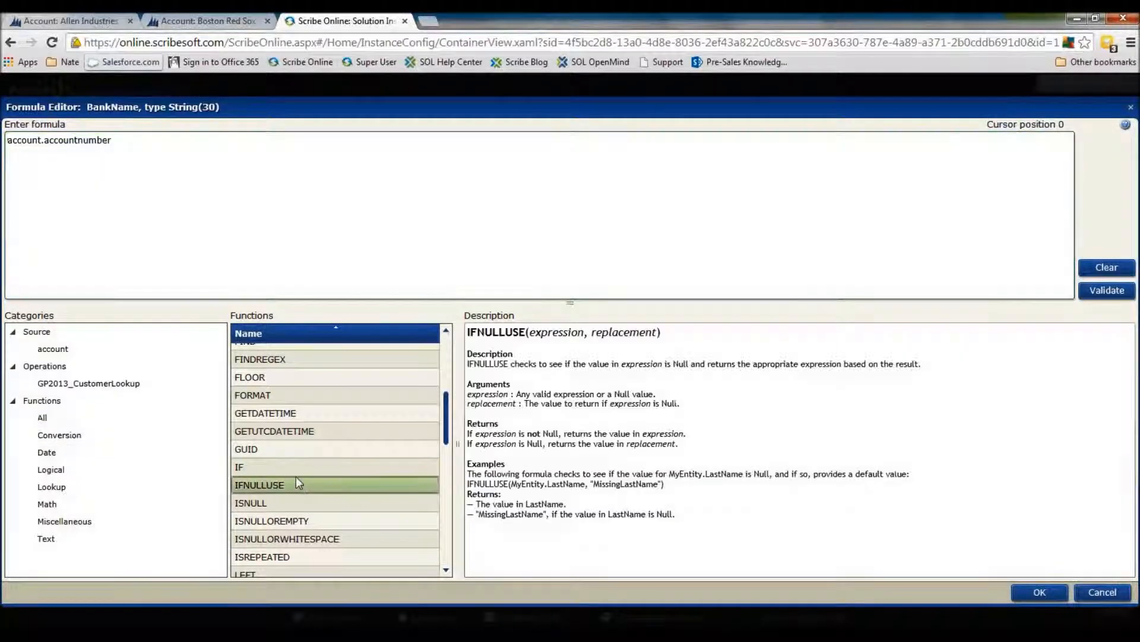
{"action": "left_click", "coordinate": [300, 466]}
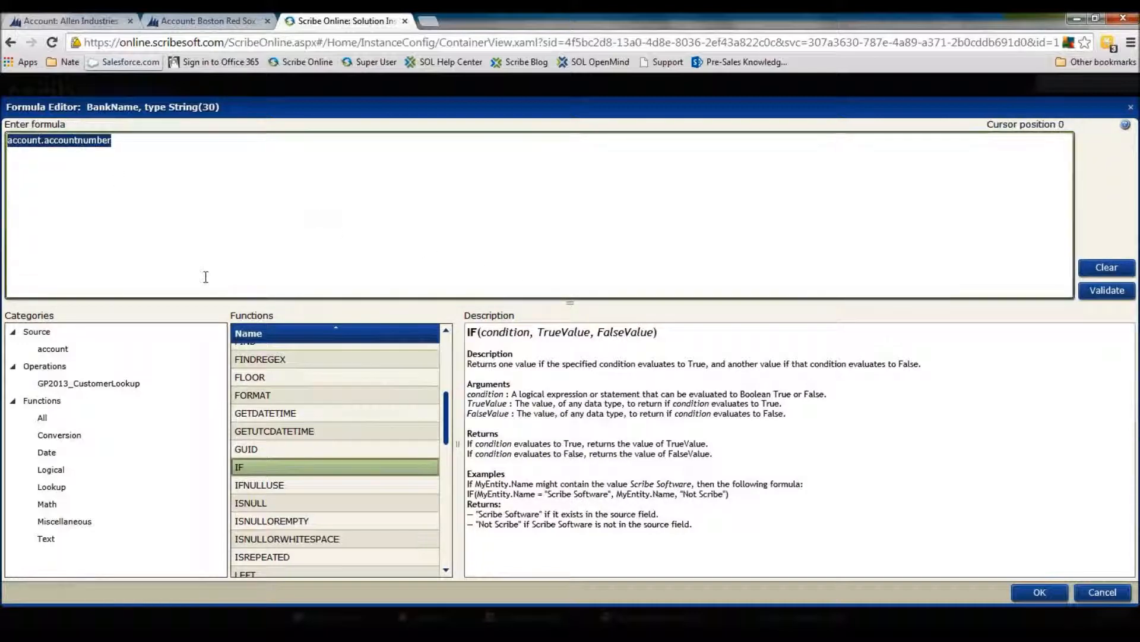
{"action": "left_click", "coordinate": [331, 523]}
{"action": "double_click", "coordinate": [330, 525]}
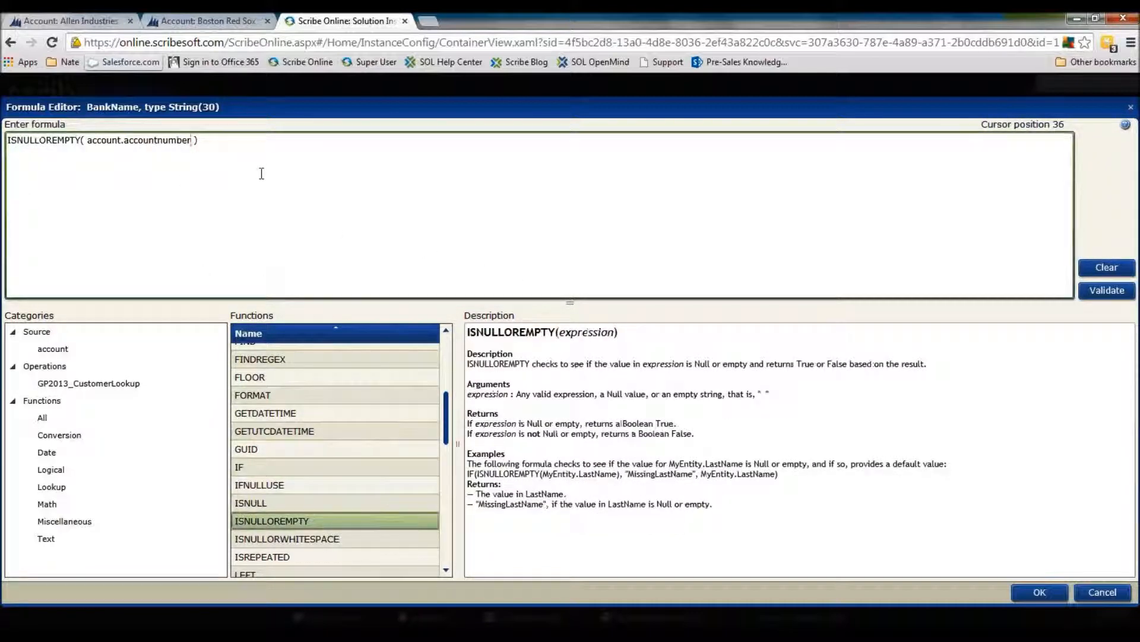
Append dwqd to the accountnumber field name in the formula and validate it to test the error check
{"action": "type", "text": "dwqd"}
{"action": "left_click", "coordinate": [1106, 290]}
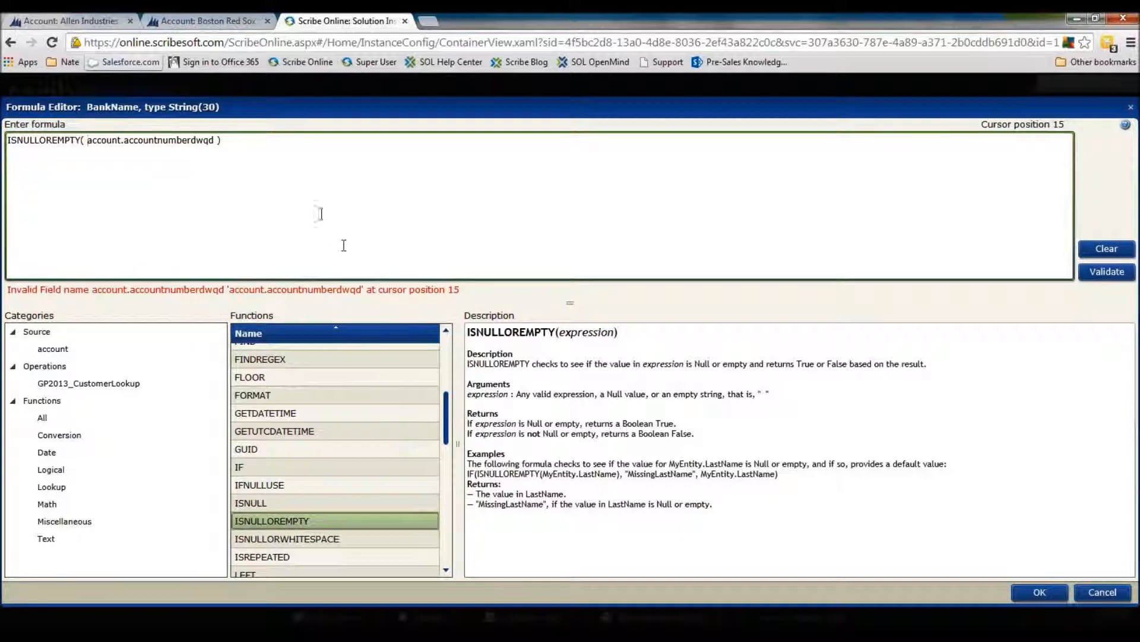
Correct the formula to ISNULLOREMPTY( account.accountnumber), validate it, and accept the formula and the block's changes
{"action": "left_click_drag", "start_coordinate": [190, 140], "coordinate": [220, 140]}
{"action": "type", "text": ")"}
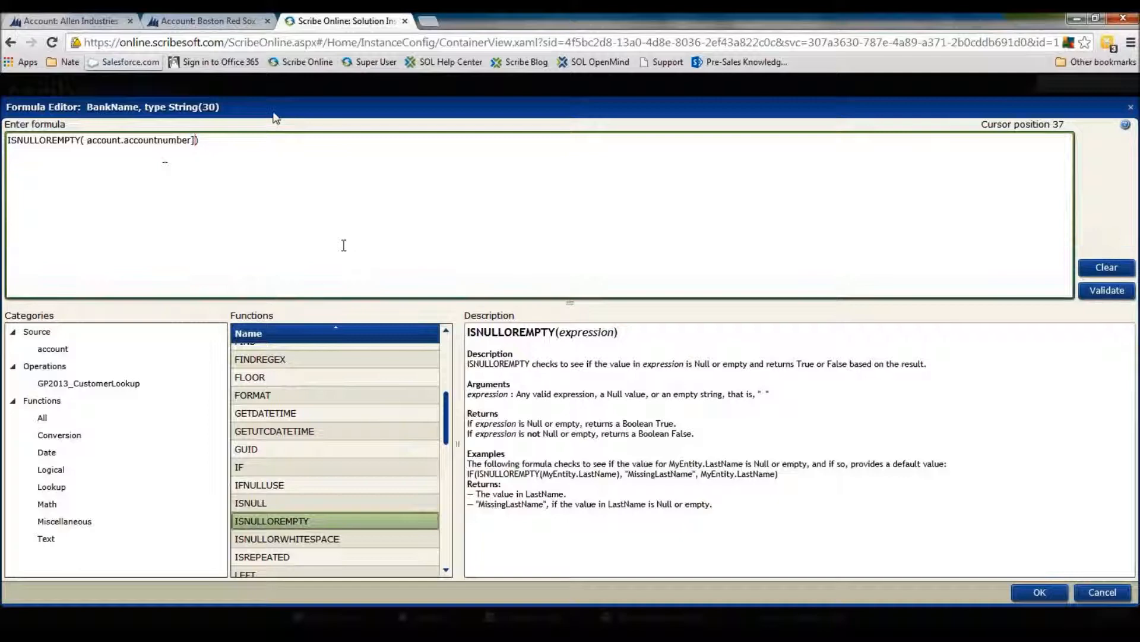
{"action": "left_click", "coordinate": [1098, 291]}
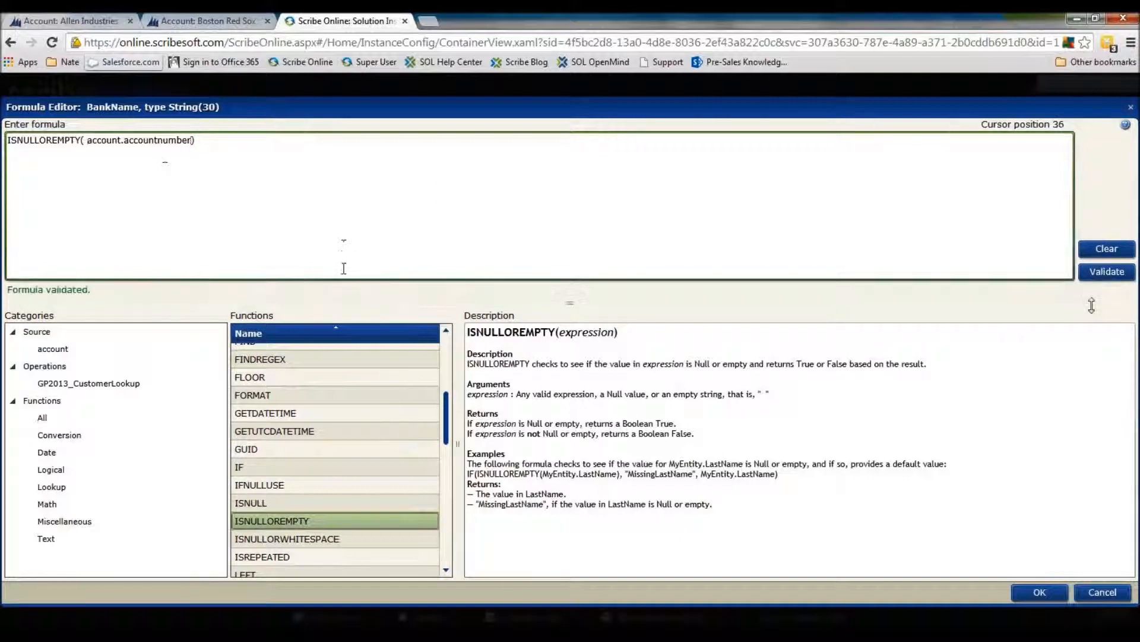
{"action": "left_click", "coordinate": [1047, 593]}
{"action": "left_click", "coordinate": [1045, 571]}
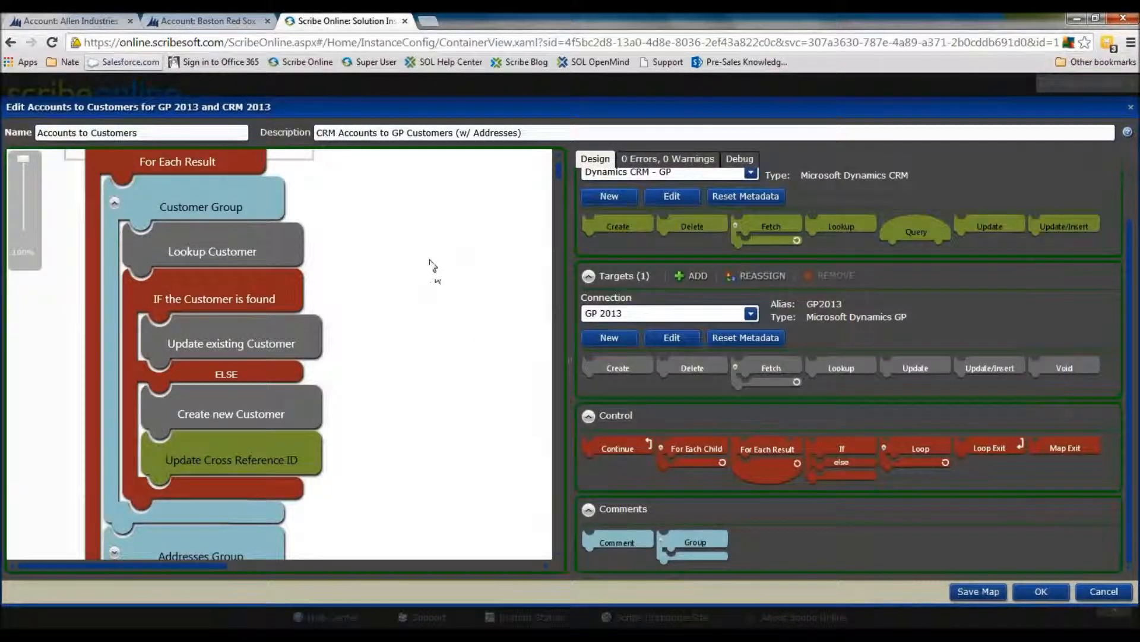
Check the map's errors and warnings list and bring up its debugging tools
{"action": "left_click", "coordinate": [656, 158]}
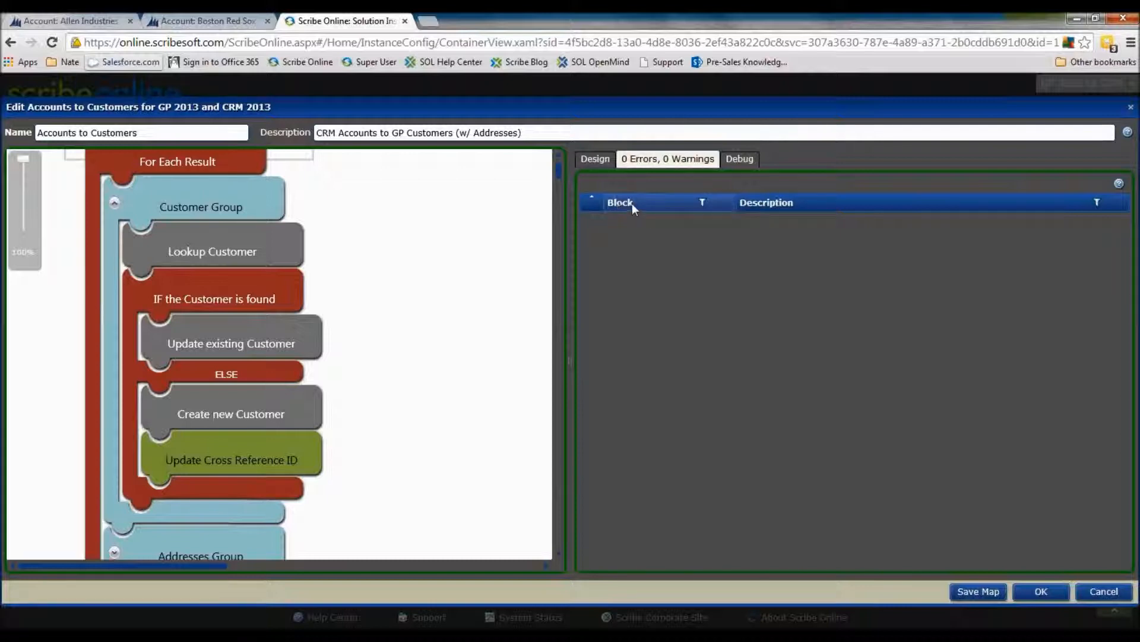
{"action": "left_click", "coordinate": [742, 157]}
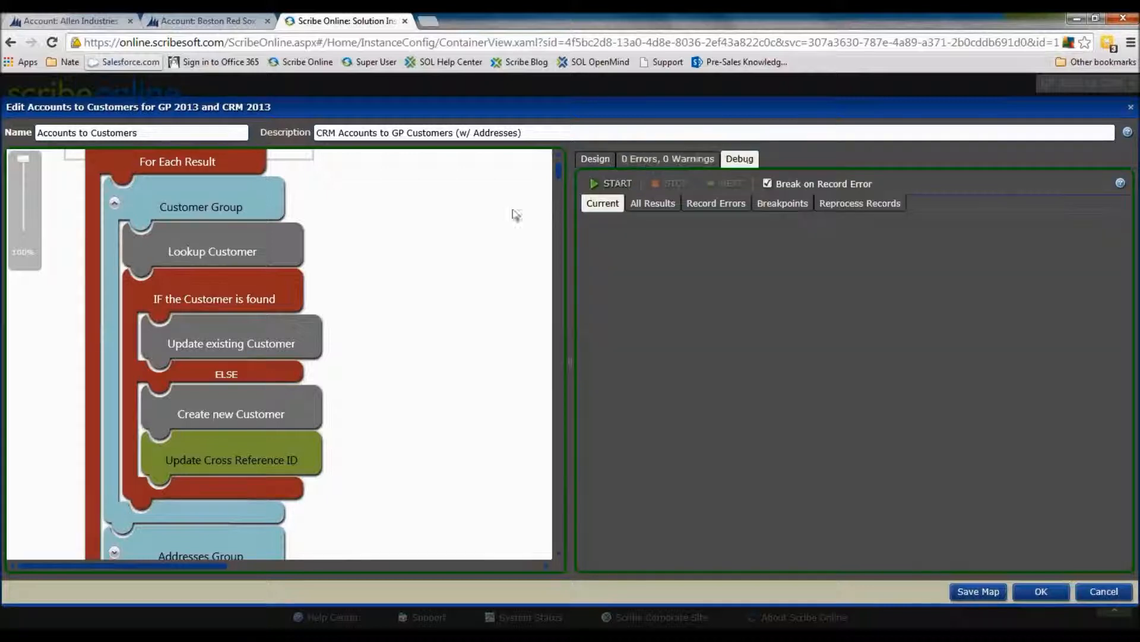
Trace the map's flow from Query CRM Accounts through Lookup Customer to the update existing and create new customer blocks
{"action": "scroll", "coordinate": [410, 374], "scroll_direction": "up", "scroll_amount": 1}
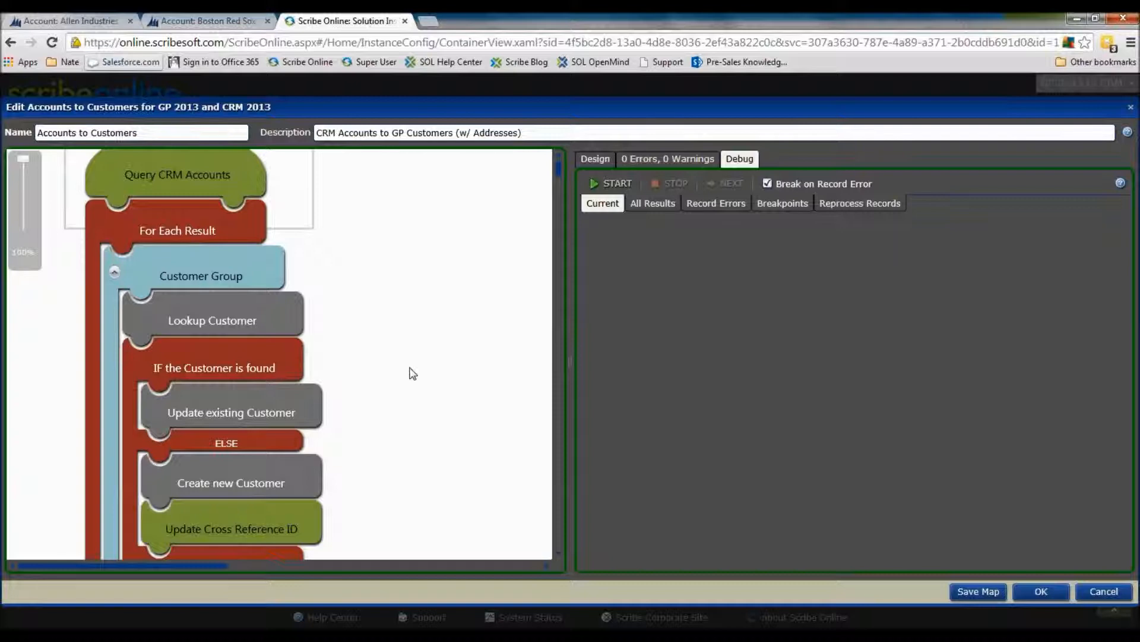
{"action": "left_click", "coordinate": [235, 172]}
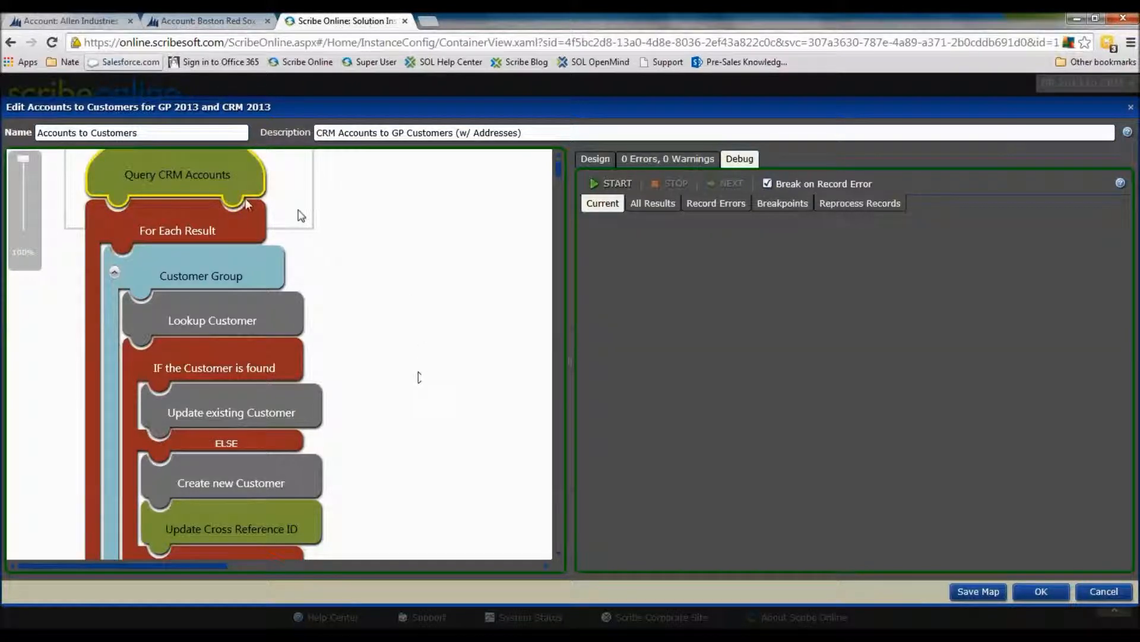
{"action": "left_click", "coordinate": [263, 301]}
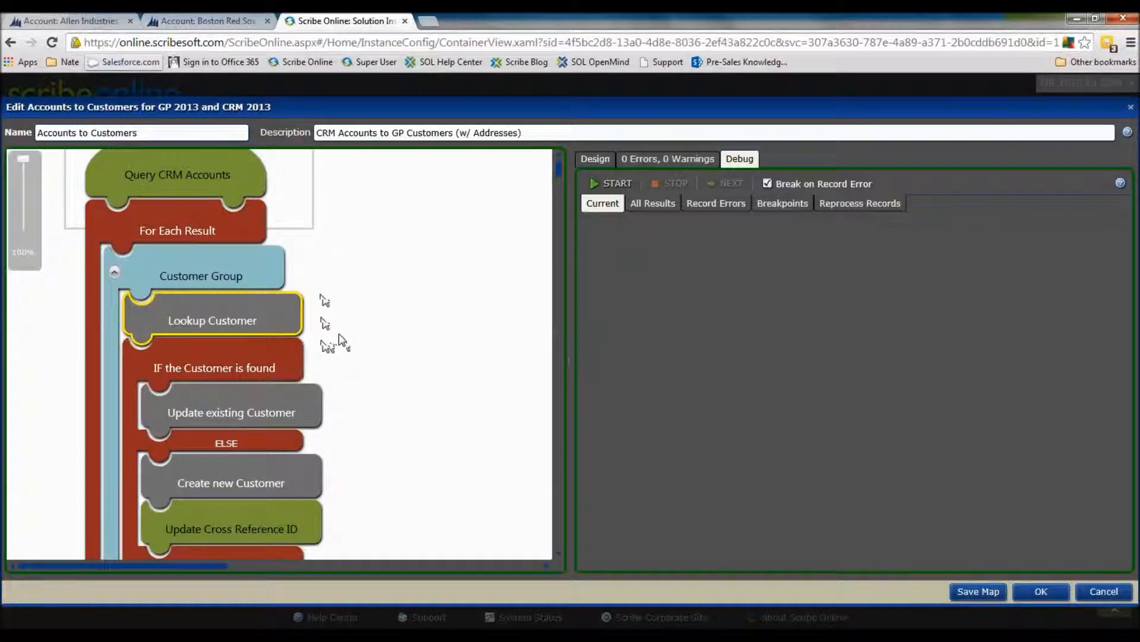
{"action": "left_click", "coordinate": [281, 411]}
{"action": "left_click", "coordinate": [279, 462]}
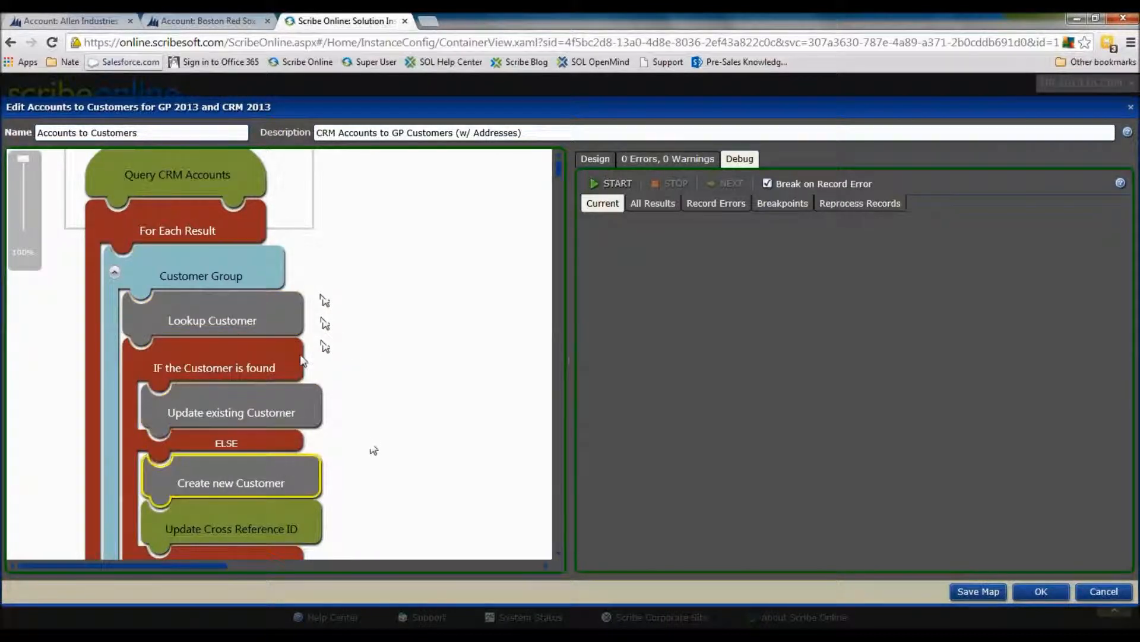
{"action": "mouse_move", "coordinate": [304, 404]}
{"action": "left_click", "coordinate": [338, 398]}
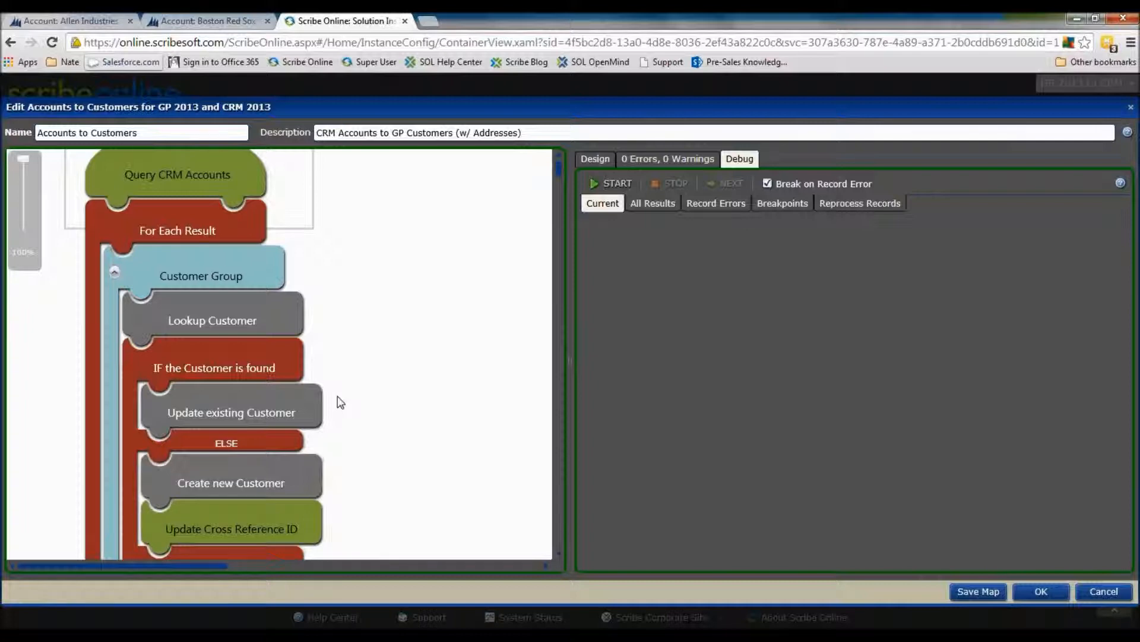
{"action": "scroll", "coordinate": [340, 402], "scroll_direction": "down", "scroll_amount": 1}
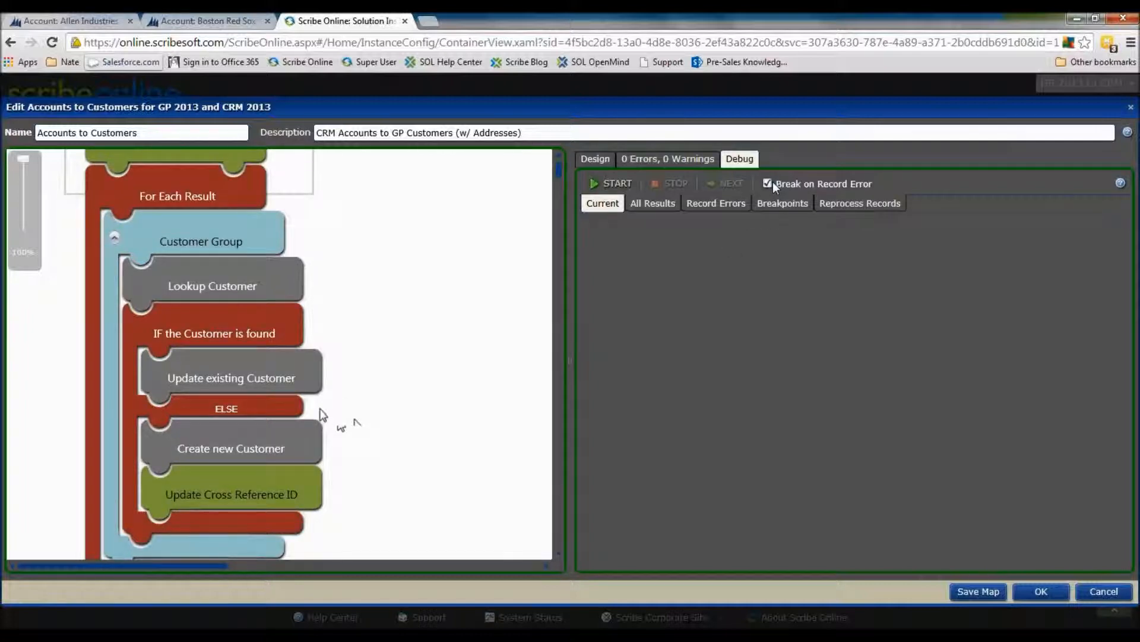
{"action": "left_click", "coordinate": [311, 447]}
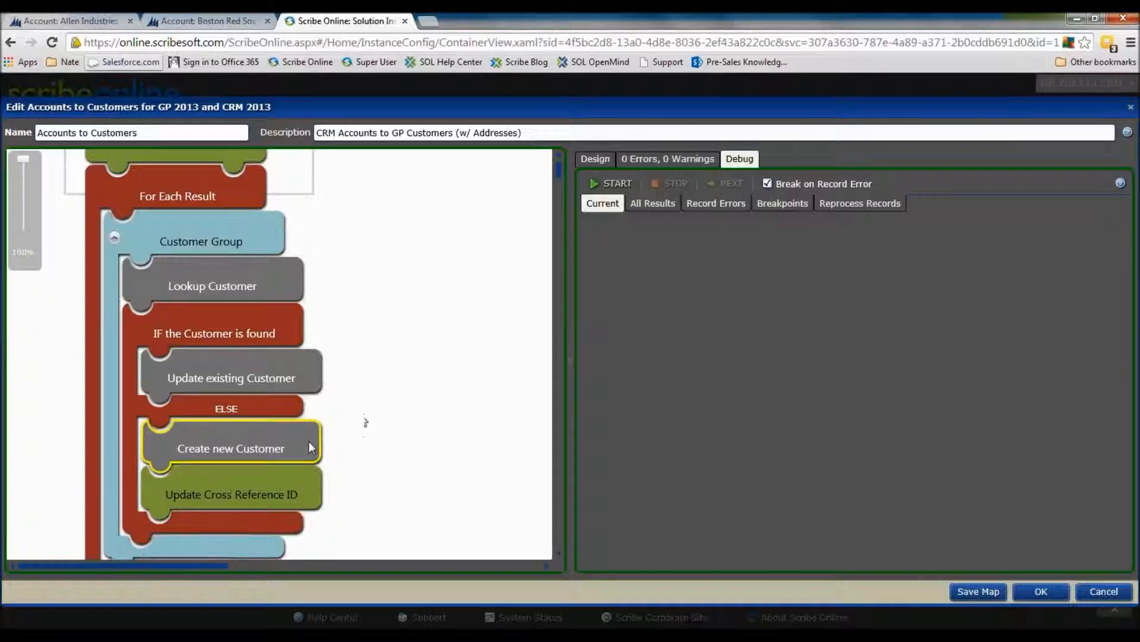
Set a breakpoint on the IF this is a new Address block under For Each Account Address in the Addresses Group
{"action": "left_click", "coordinate": [287, 510]}
{"action": "scroll", "coordinate": [286, 505], "scroll_direction": "down", "scroll_amount": 4}
{"action": "left_click", "coordinate": [115, 448]}
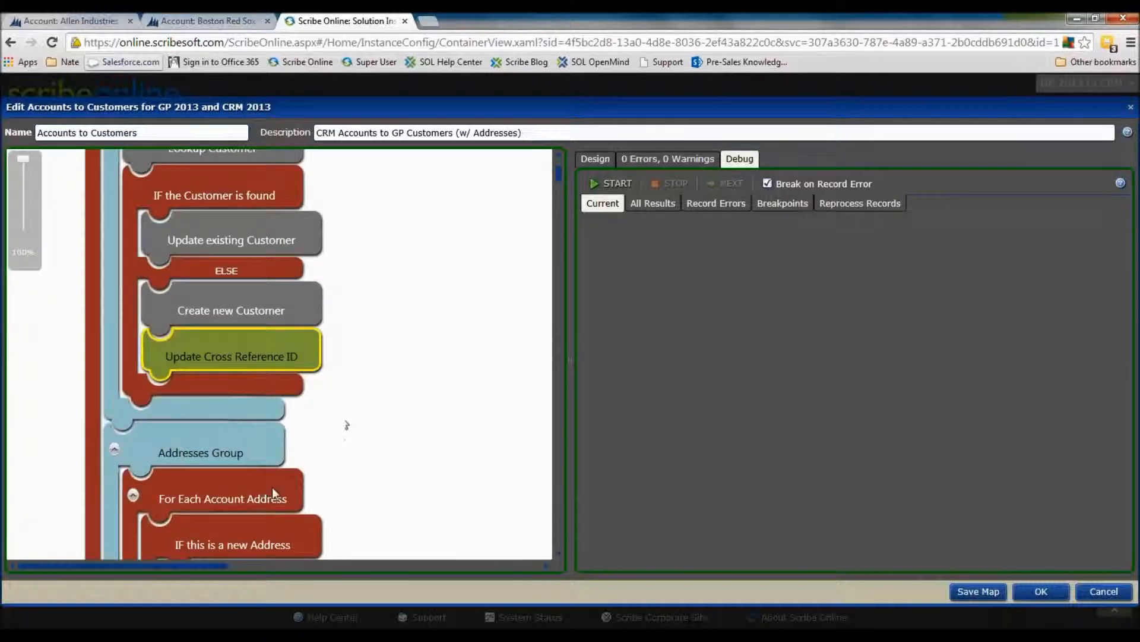
{"action": "scroll", "coordinate": [272, 487], "scroll_direction": "down", "scroll_amount": 4}
{"action": "left_click", "coordinate": [299, 405]}
{"action": "right_click", "coordinate": [298, 405]}
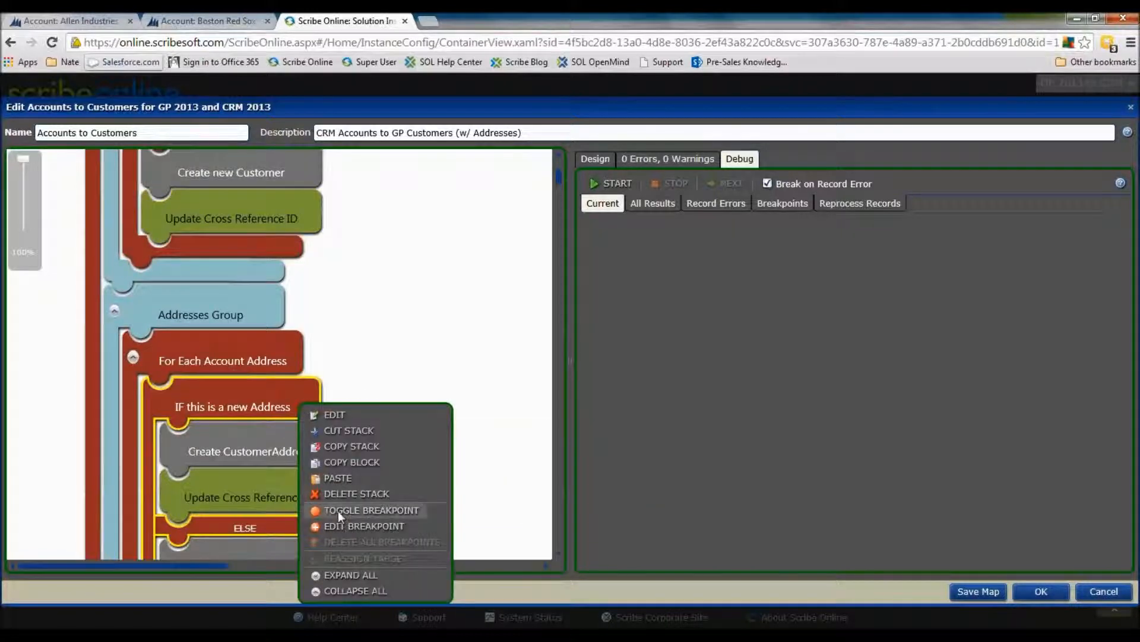
{"action": "left_click", "coordinate": [338, 508]}
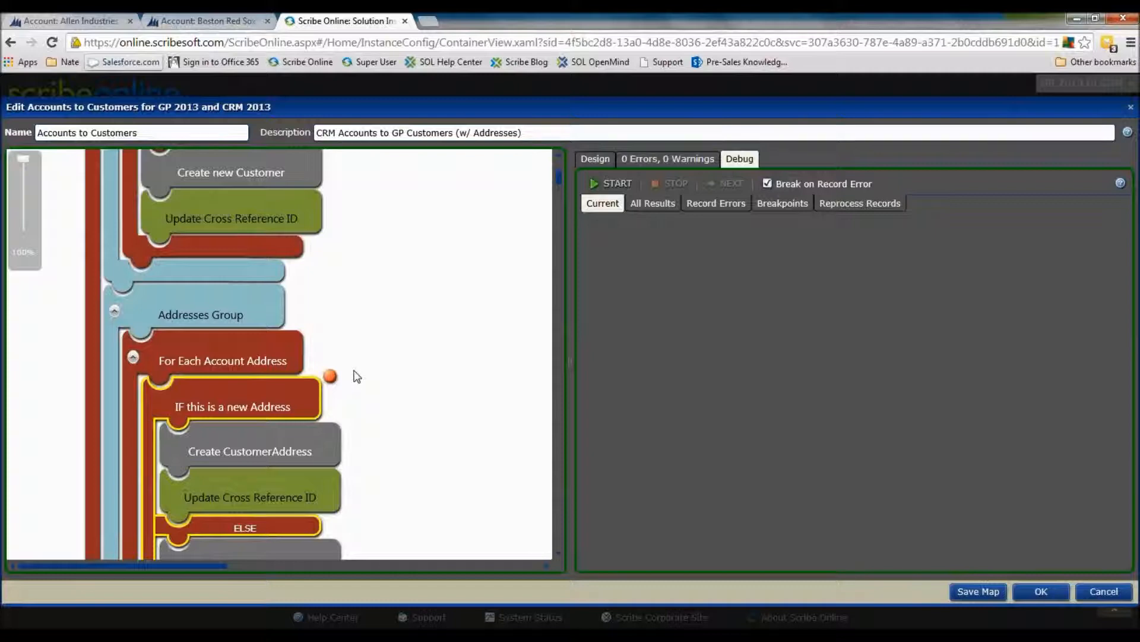
Accept the Accounts to Customers map and save the solution
{"action": "scroll", "coordinate": [356, 376], "scroll_direction": "up", "scroll_amount": 4}
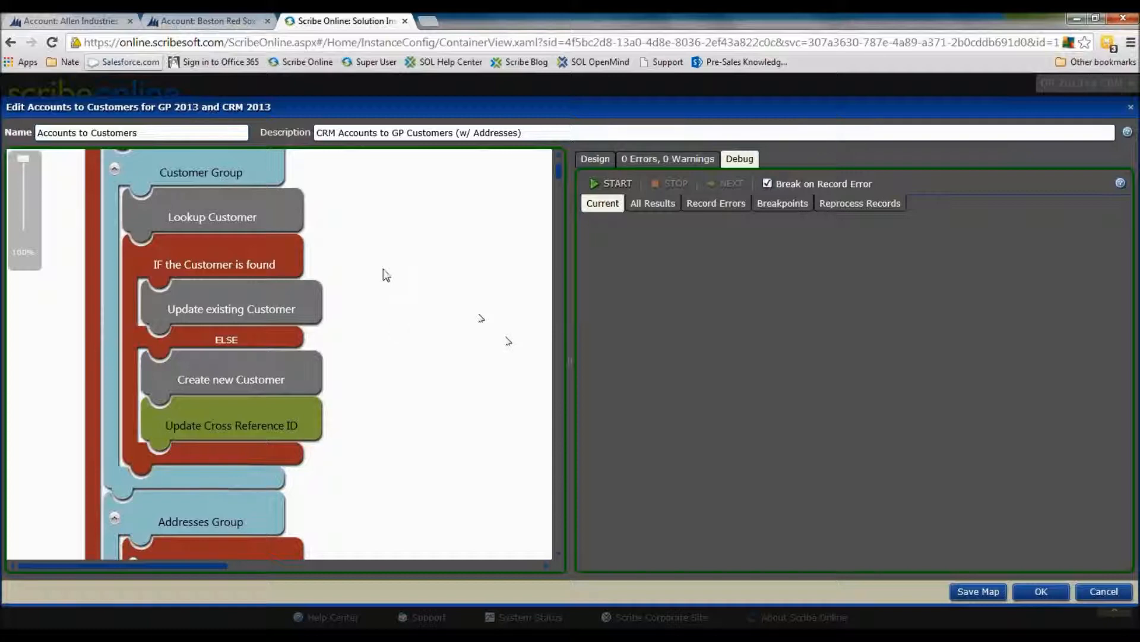
{"action": "scroll", "coordinate": [432, 322], "scroll_direction": "up", "scroll_amount": 2}
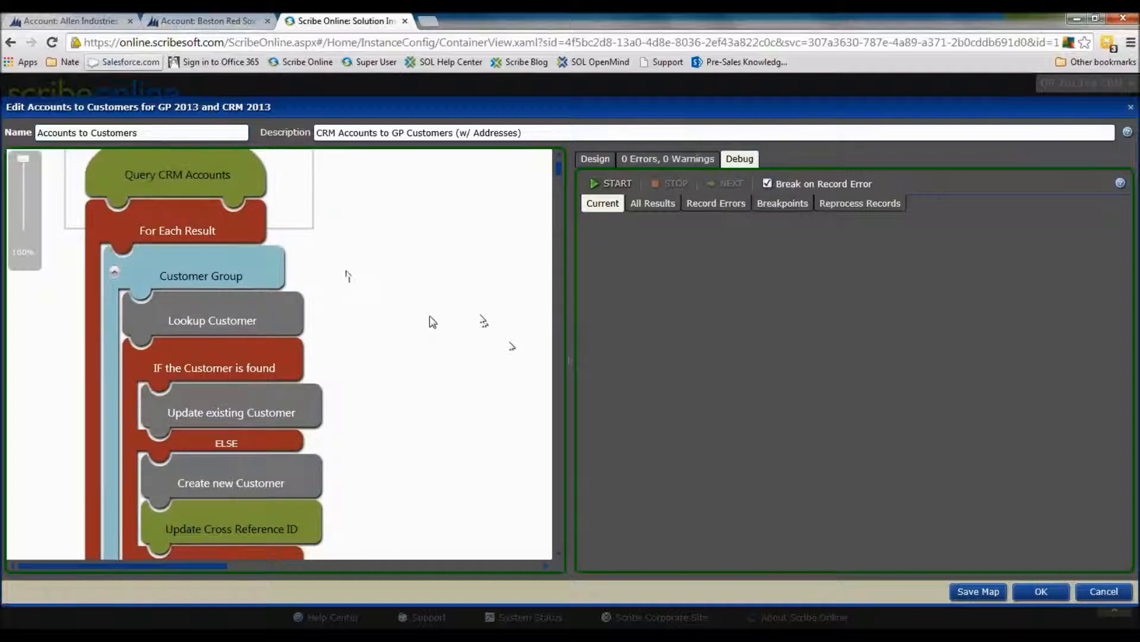
{"action": "left_click", "coordinate": [1053, 591]}
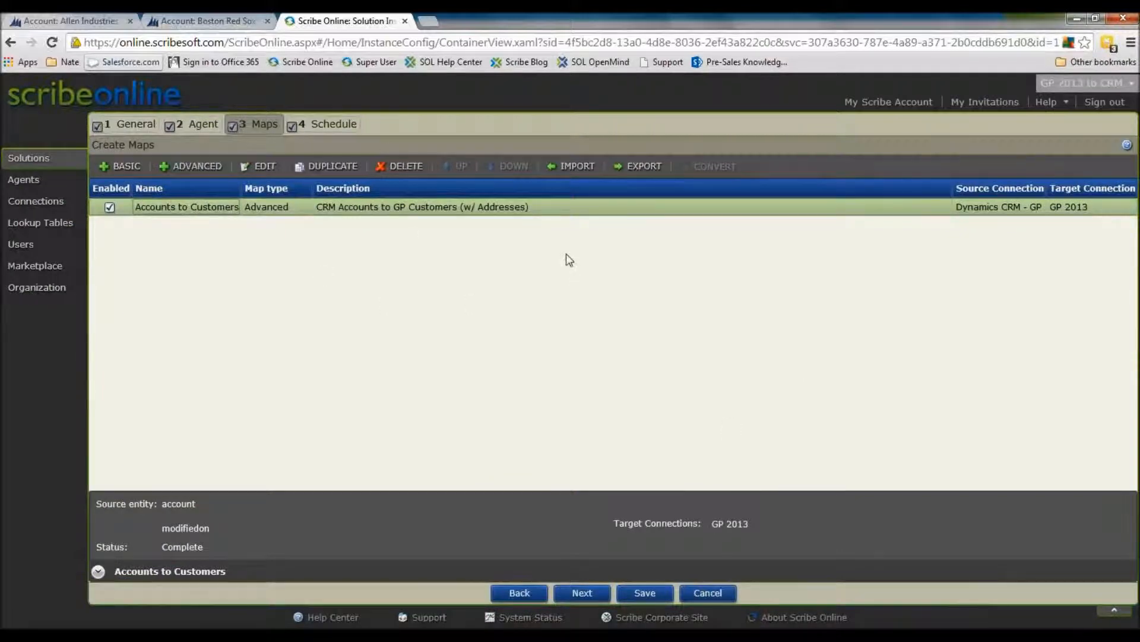
{"action": "left_click", "coordinate": [664, 593]}
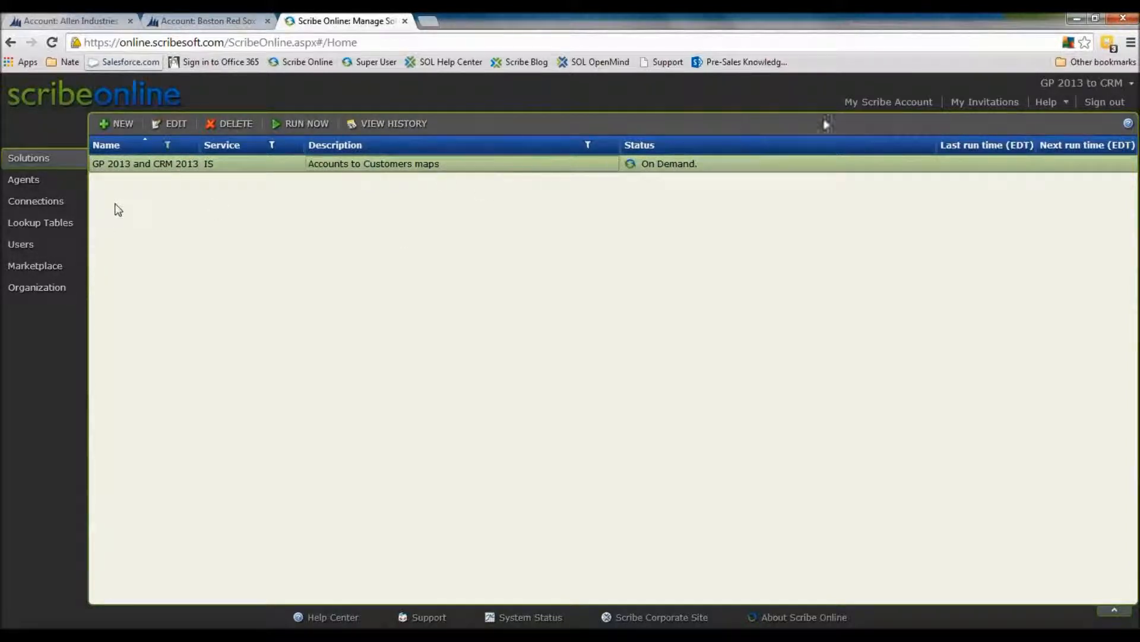
Switch to the slide presentation and advance to the Dynamics CRM & Dynamics GP StarterPak slide
{"action": "left_click", "coordinate": [905, 111]}
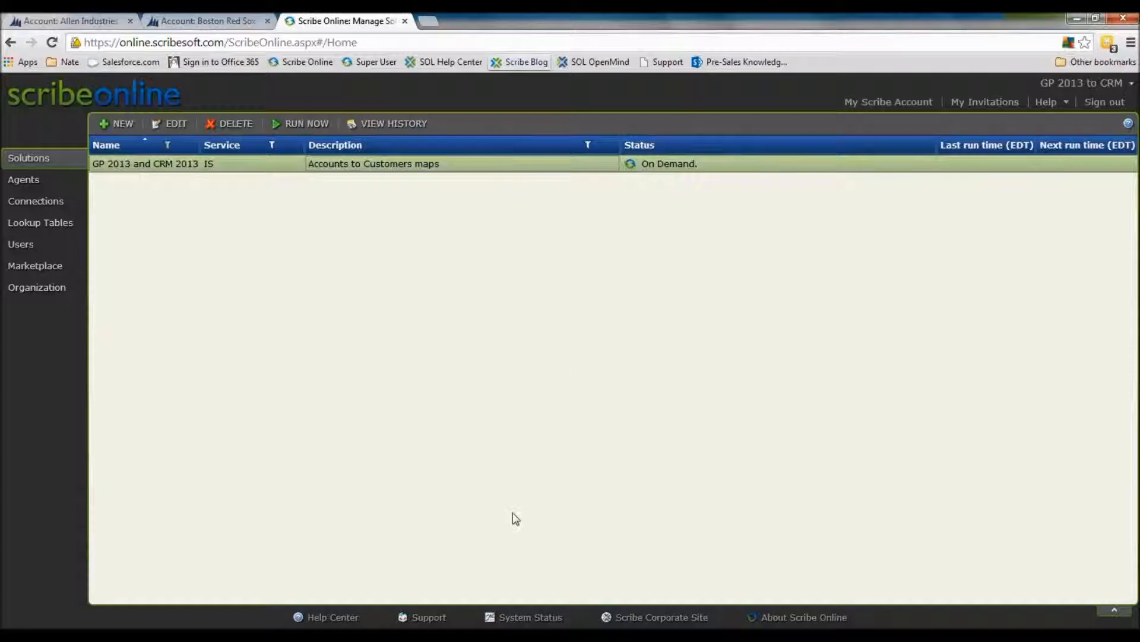
{"action": "key", "text": "alt+Tab"}
{"action": "key", "text": "Right"}
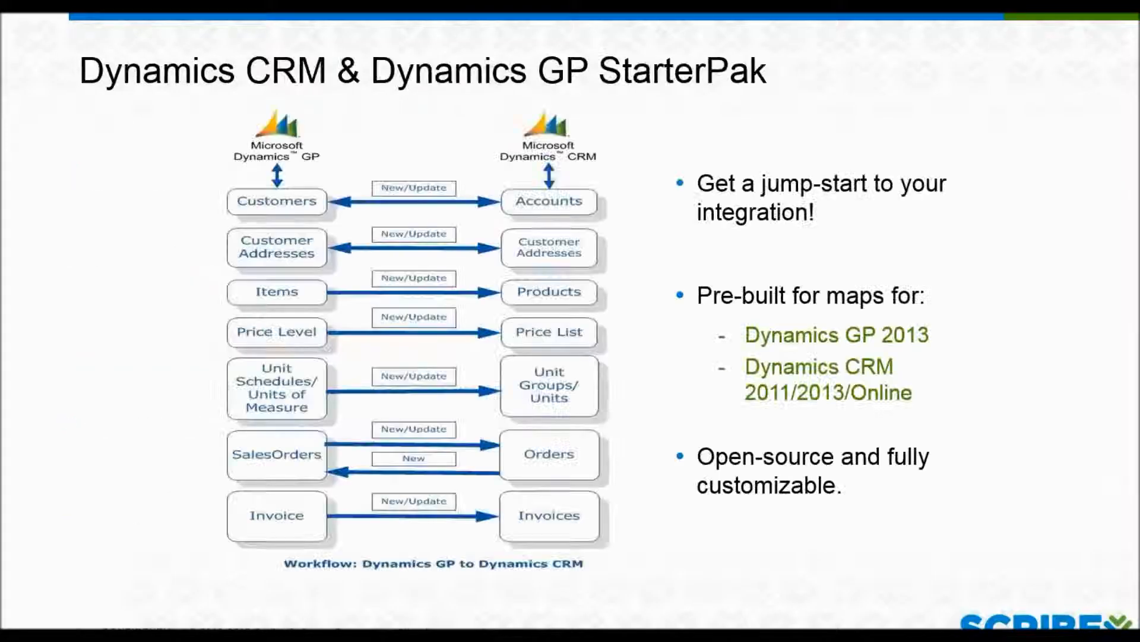